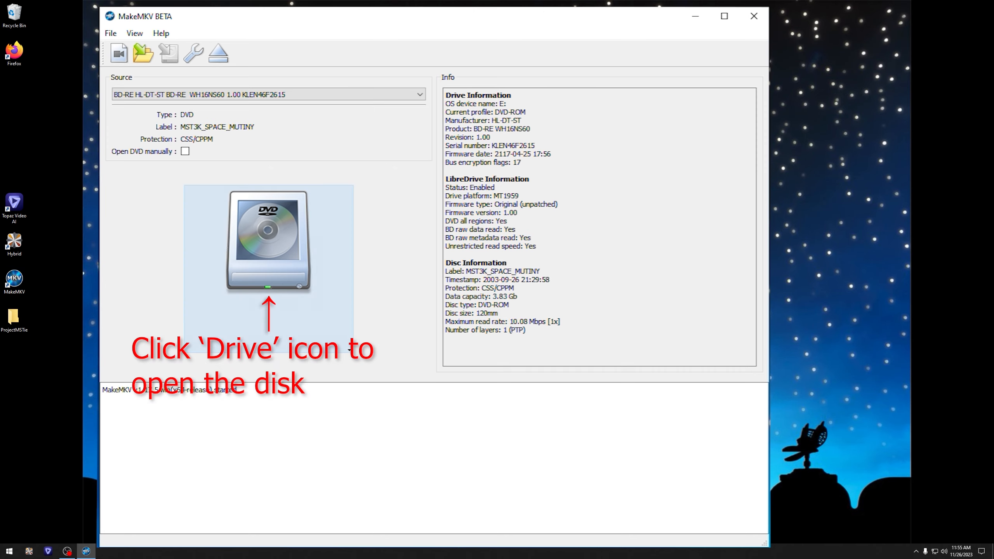
# Open the MST3K_SPACE_MUTINY DVD from the drive and expand its title and chapter list
pyautogui.click(349, 350)
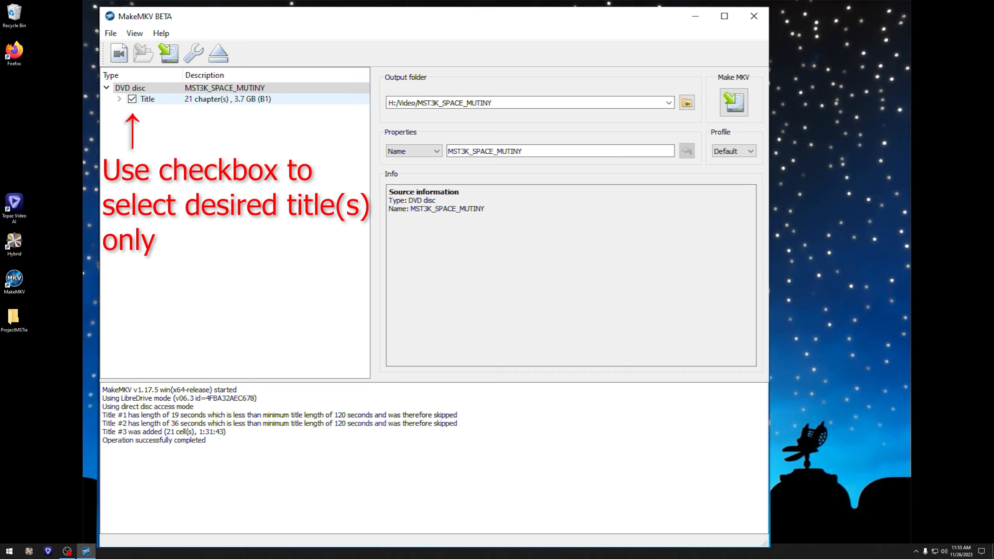
pyautogui.click(120, 99)
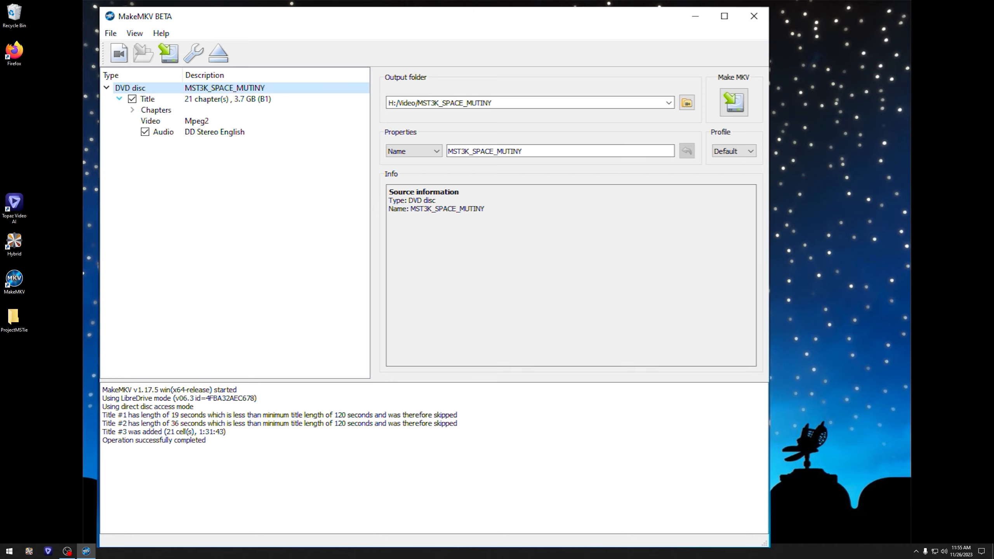
pyautogui.click(132, 109)
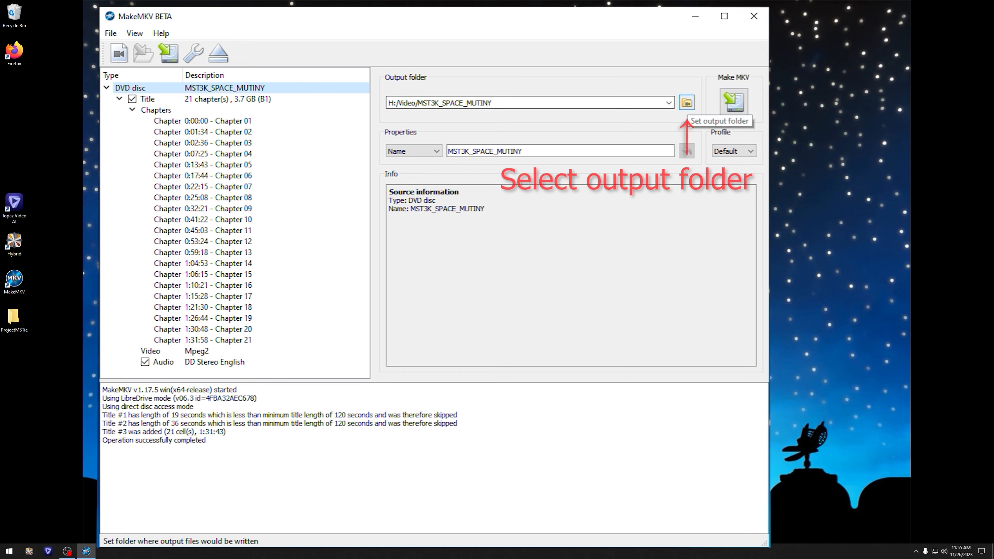
# Set the output folder to ProjectMSTie on the Desktop and start saving the selected title as an MKV
pyautogui.click(686, 103)
pyautogui.click(153, 127)
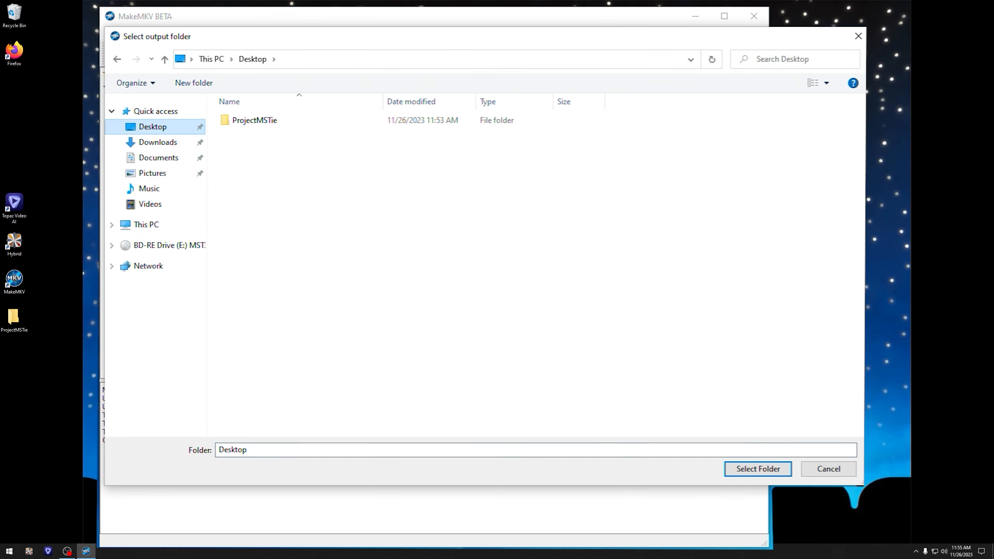
pyautogui.doubleClick(251, 120)
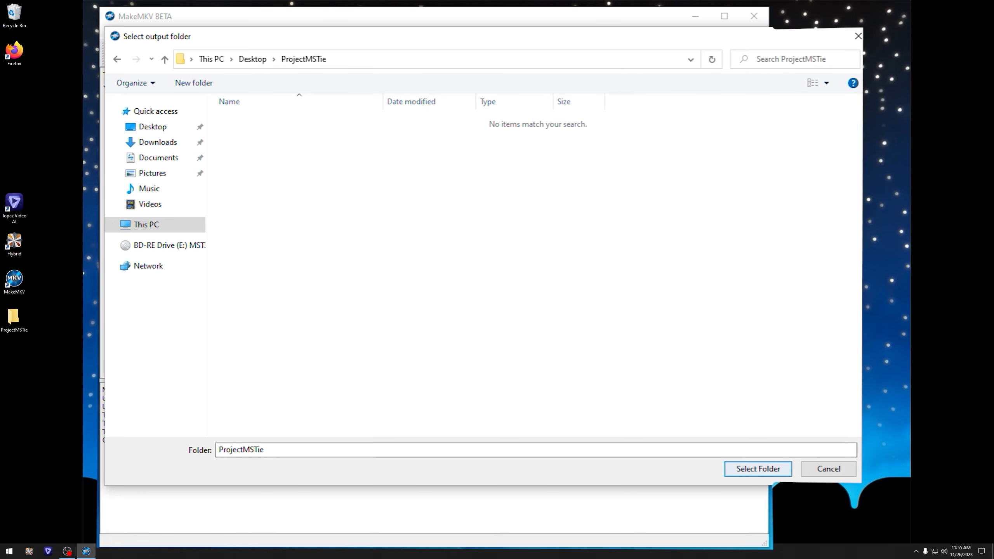
pyautogui.click(758, 469)
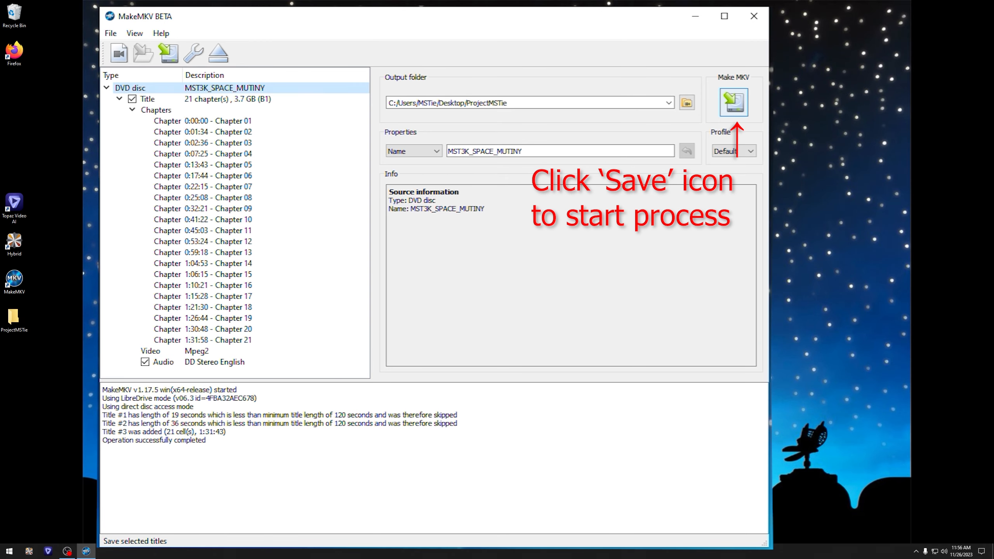
pyautogui.click(733, 102)
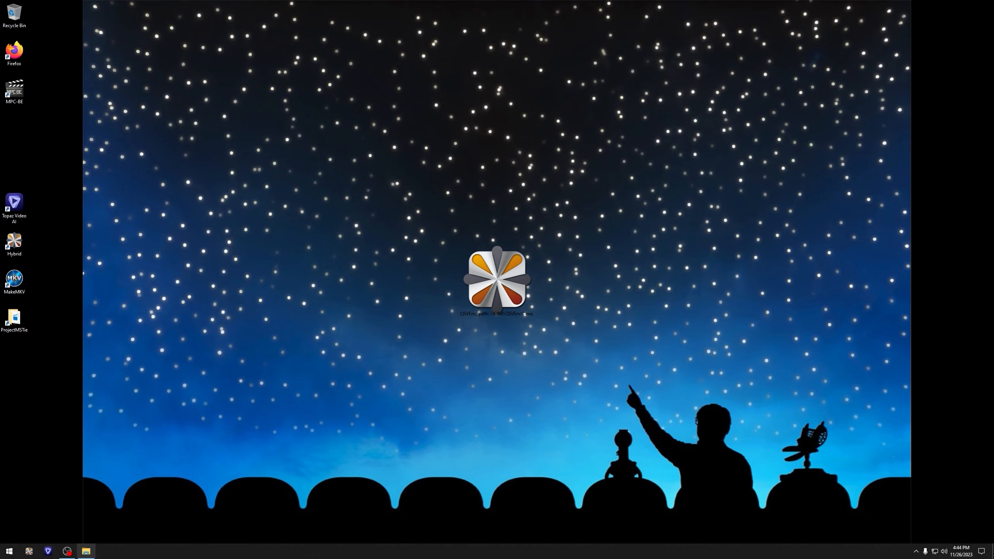
# Load B1_t00.mkv from the ProjectMSTie folder into Hybrid as the input file
pyautogui.click(86, 551)
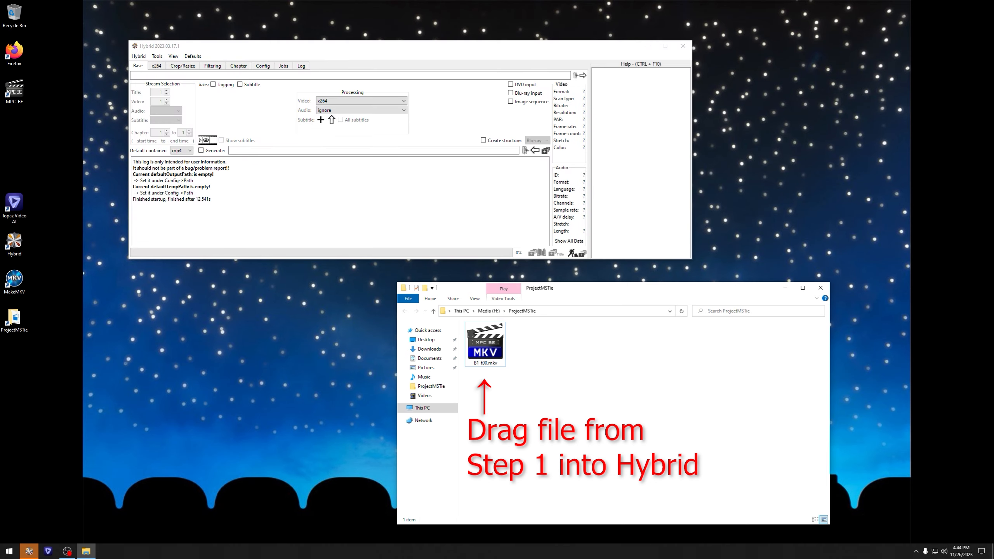
pyautogui.moveTo(485, 352); pyautogui.dragTo(166, 80)
pyautogui.moveTo(166, 81); pyautogui.dragTo(166, 81)
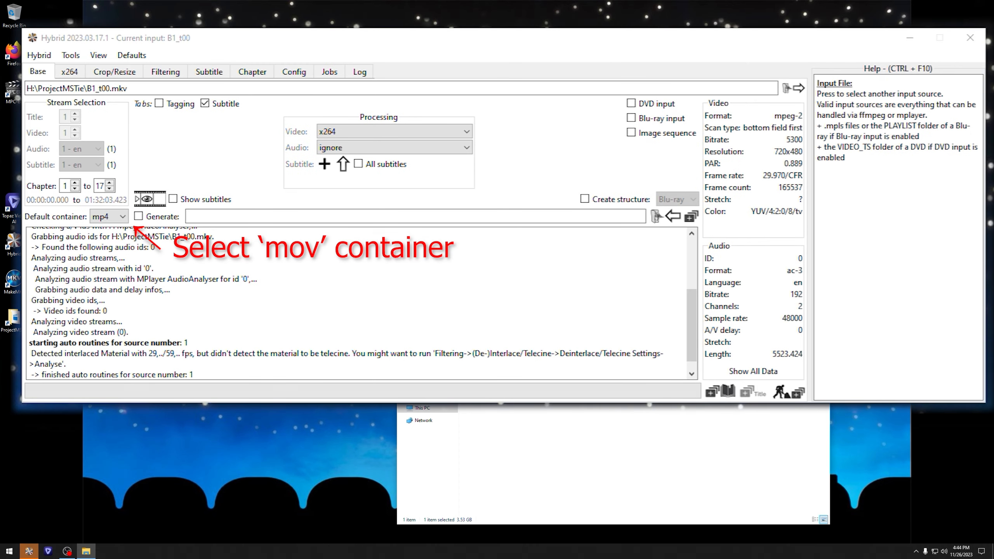
# Set the default container to mov, video processing to ProRes and audio processing to custom
pyautogui.click(109, 216)
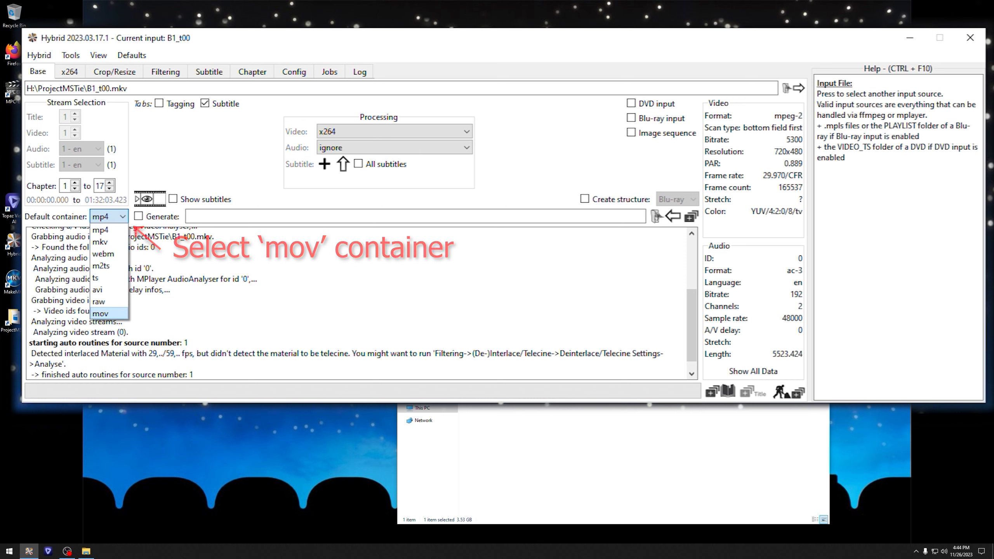
pyautogui.click(100, 314)
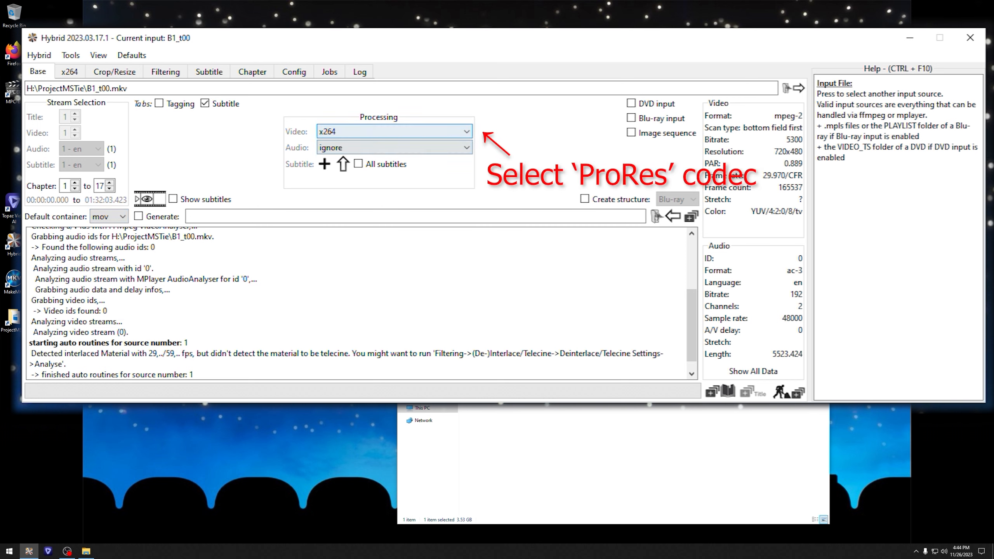
pyautogui.click(391, 131)
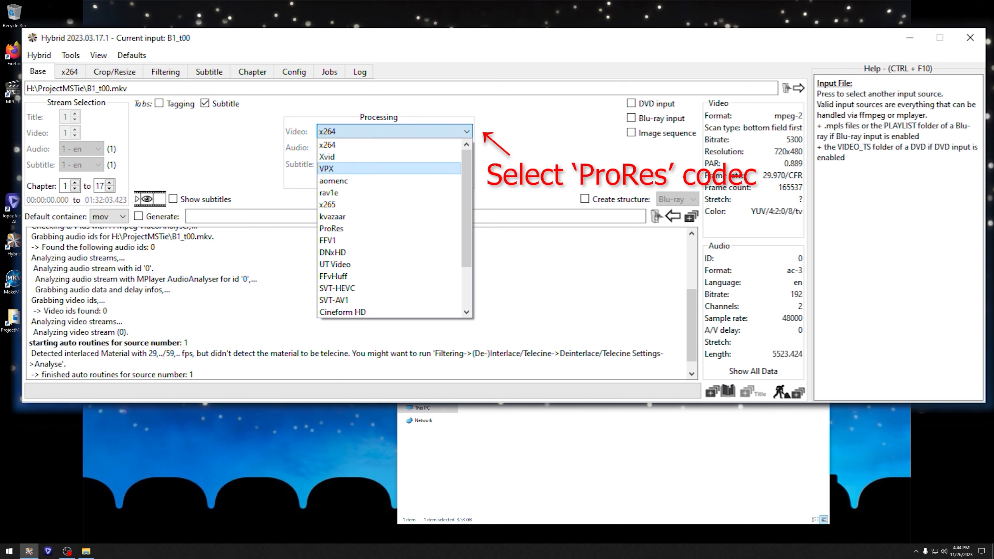
pyautogui.click(331, 228)
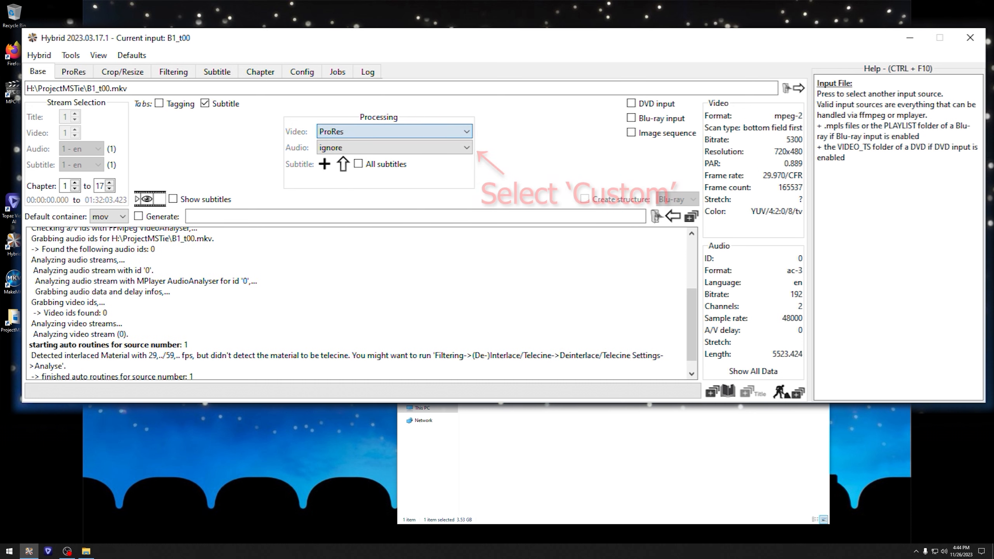
pyautogui.click(392, 147)
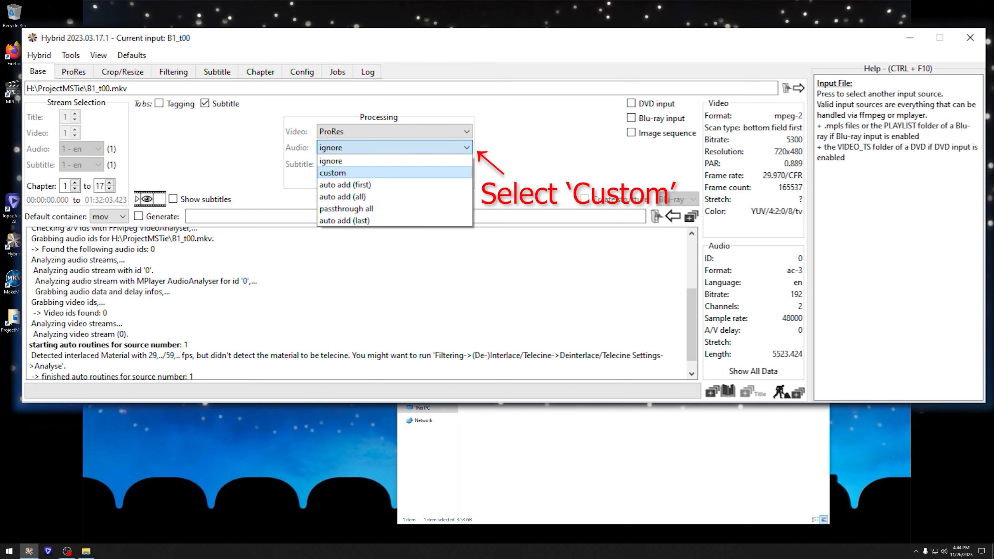
pyautogui.click(336, 173)
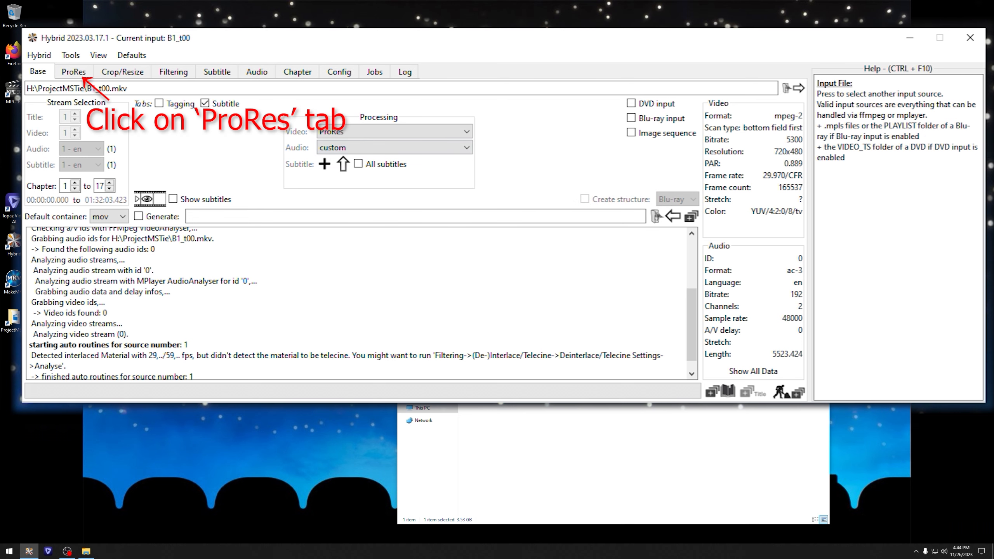
# Set the ProRes encoder profile to ProRes 422 HQ
pyautogui.click(73, 72)
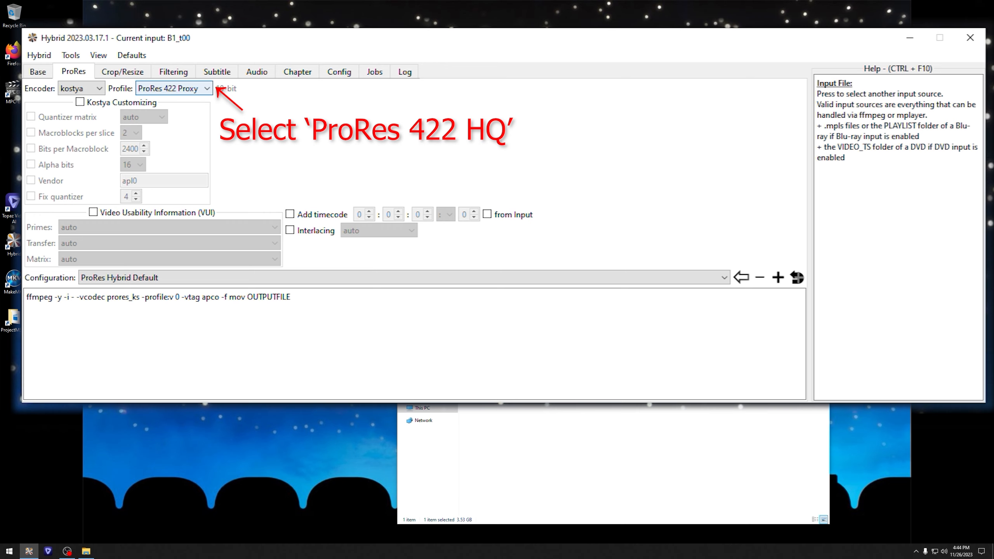
pyautogui.click(174, 89)
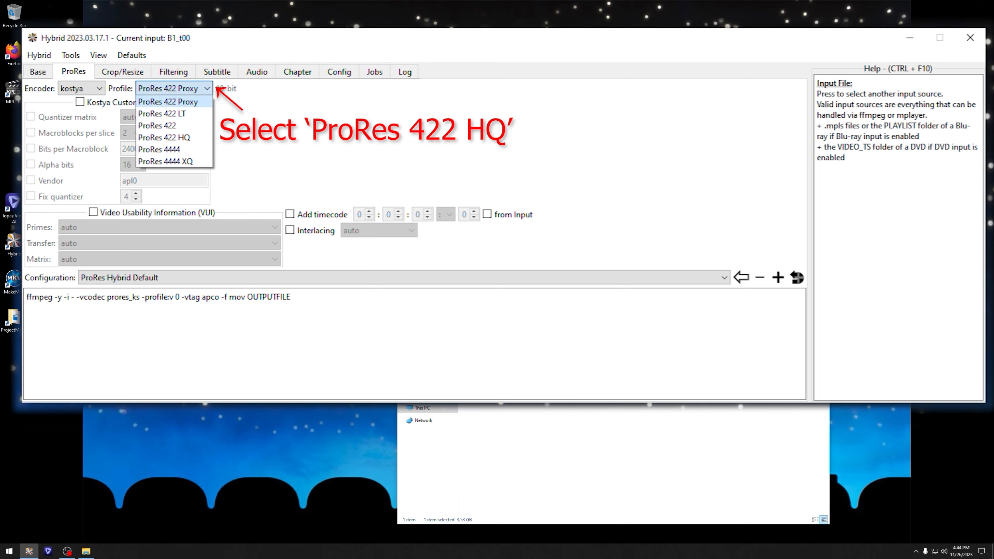
pyautogui.click(165, 137)
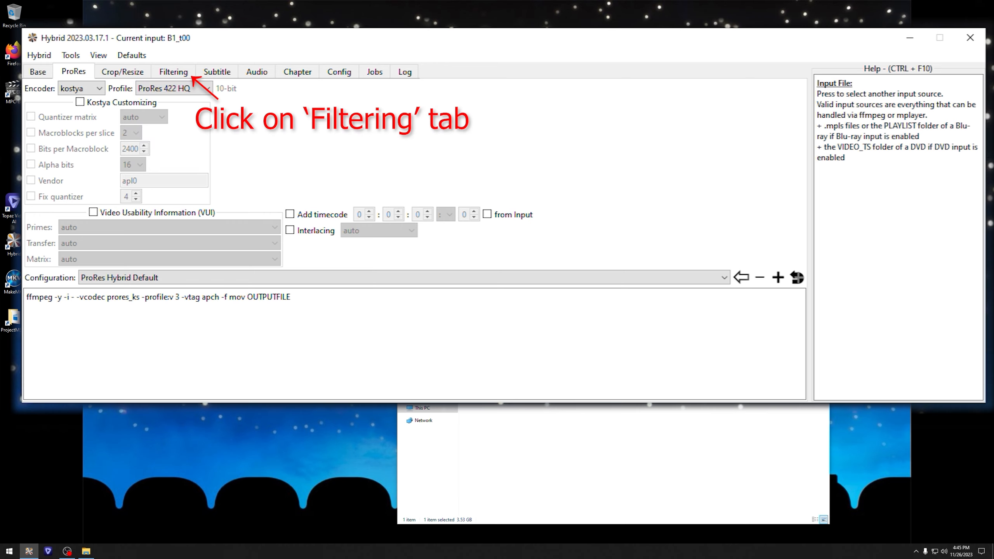
# Configure QTGMC deinterlacing with the Fast preset and enable Bob, OpenCL and Neo
pyautogui.click(173, 72)
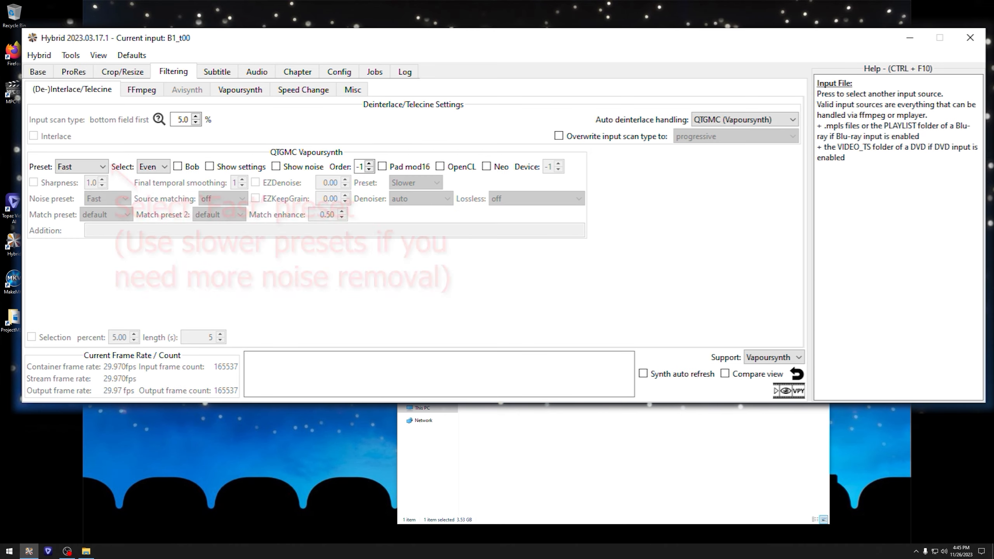
pyautogui.click(72, 89)
pyautogui.click(81, 166)
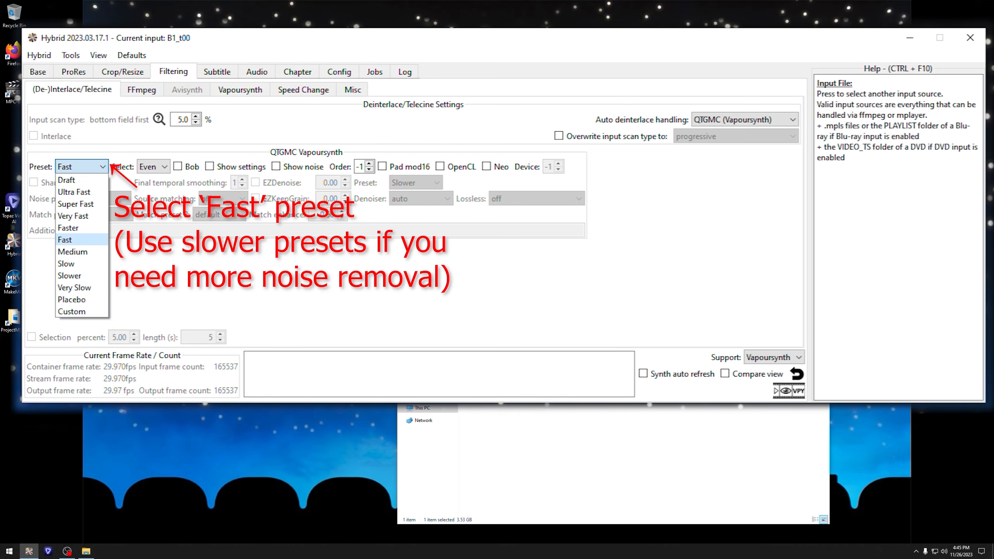
pyautogui.click(79, 239)
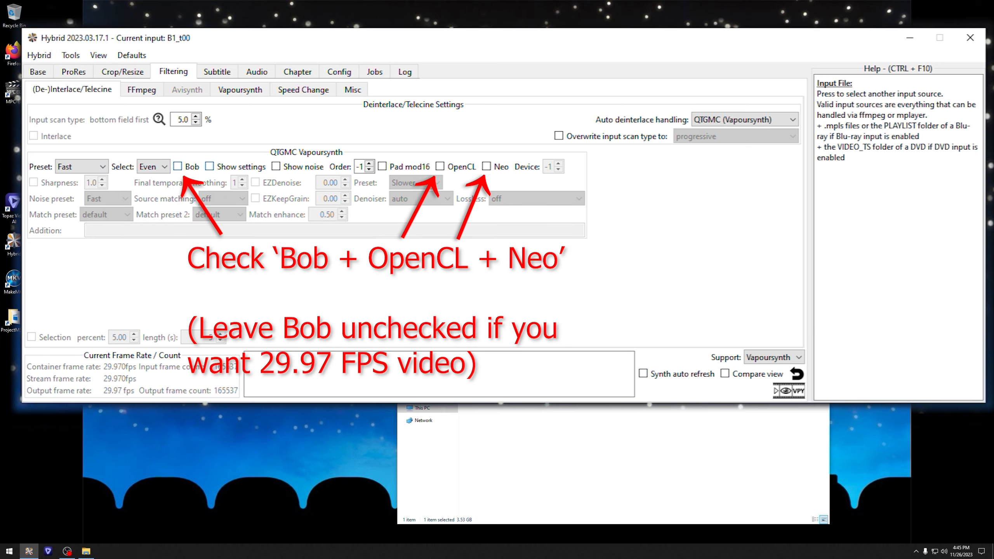
pyautogui.click(178, 166)
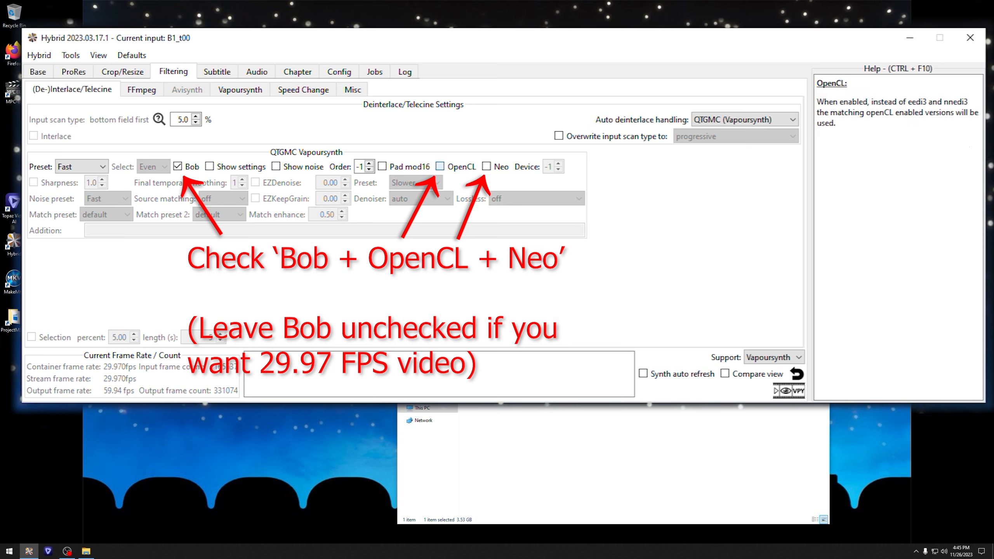
pyautogui.click(439, 166)
pyautogui.click(486, 166)
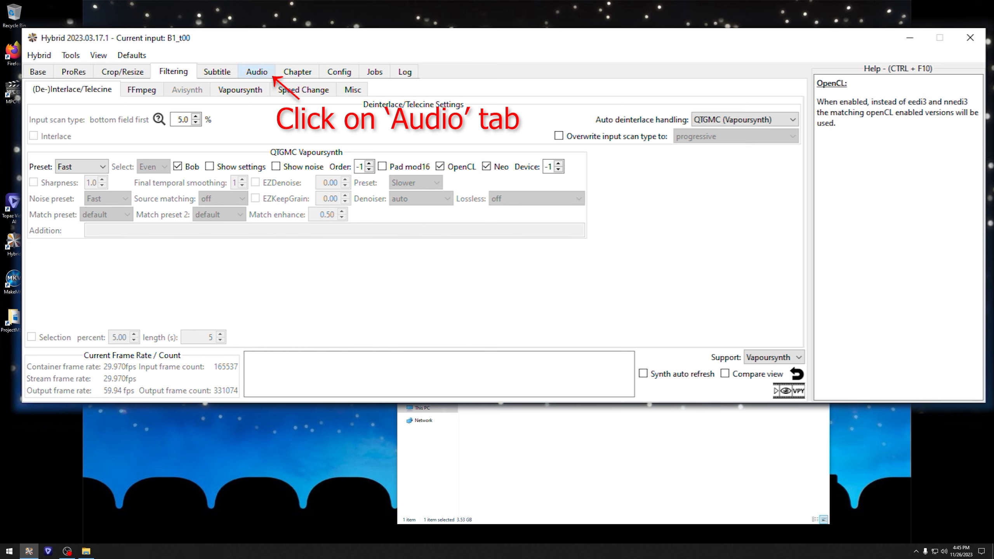
# Enable the audio encoding options and set the audio format to pcm
pyautogui.click(257, 72)
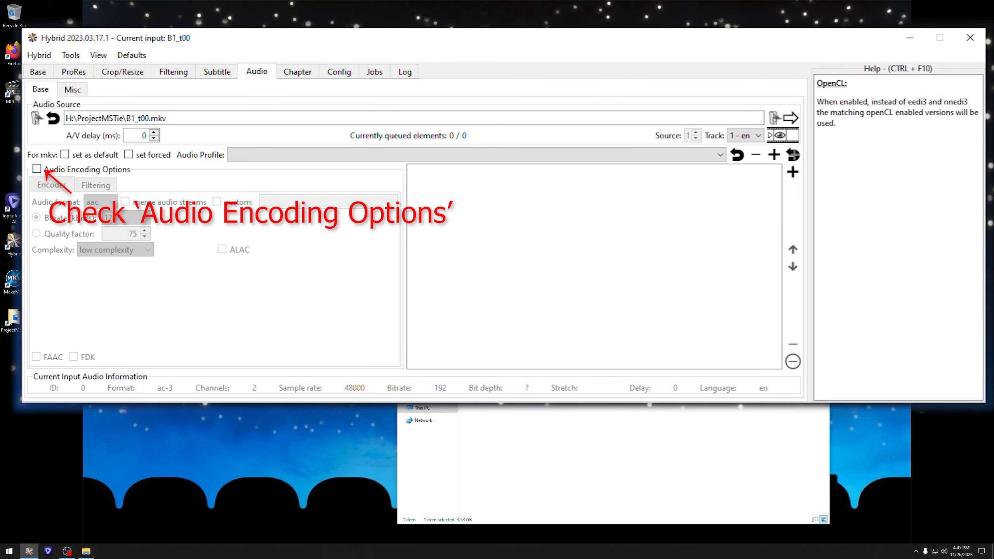
pyautogui.click(37, 169)
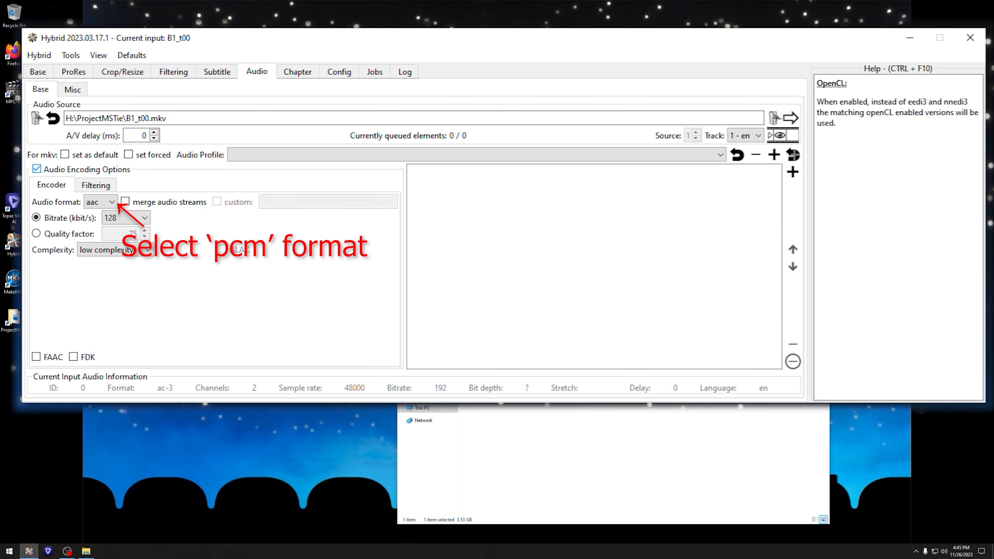
pyautogui.click(100, 201)
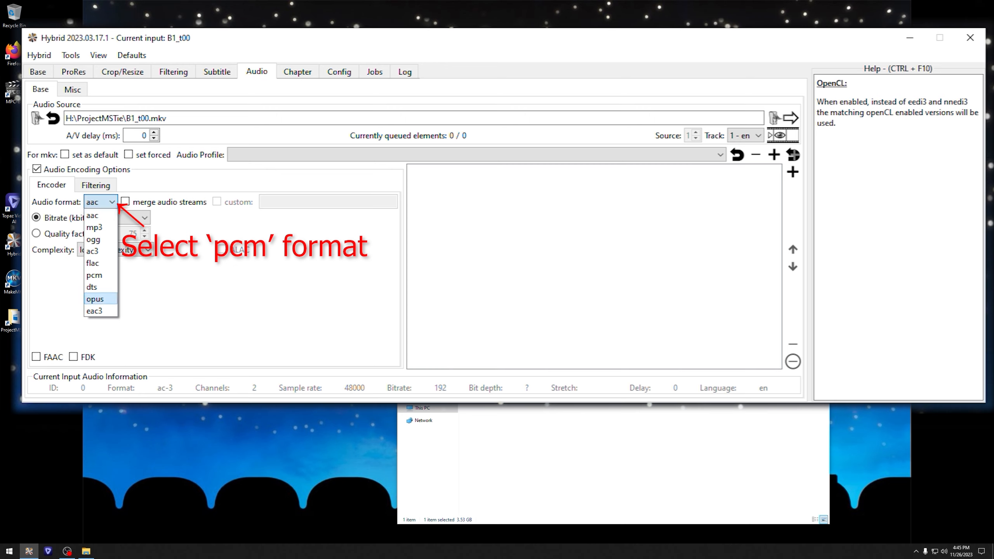
pyautogui.click(95, 275)
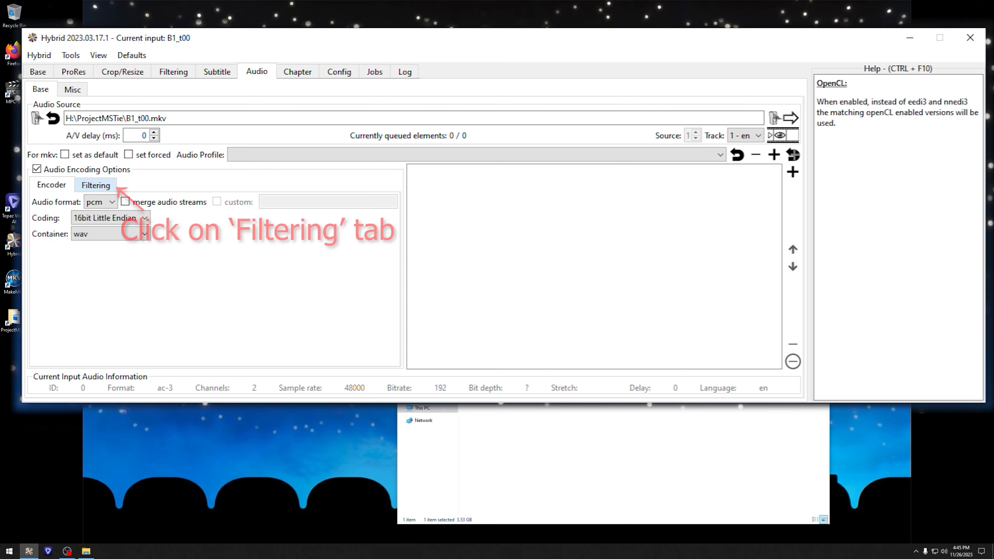
# Keep the input downmix and sample rate in the audio filtering settings, and add the audio track to the queue
pyautogui.click(95, 184)
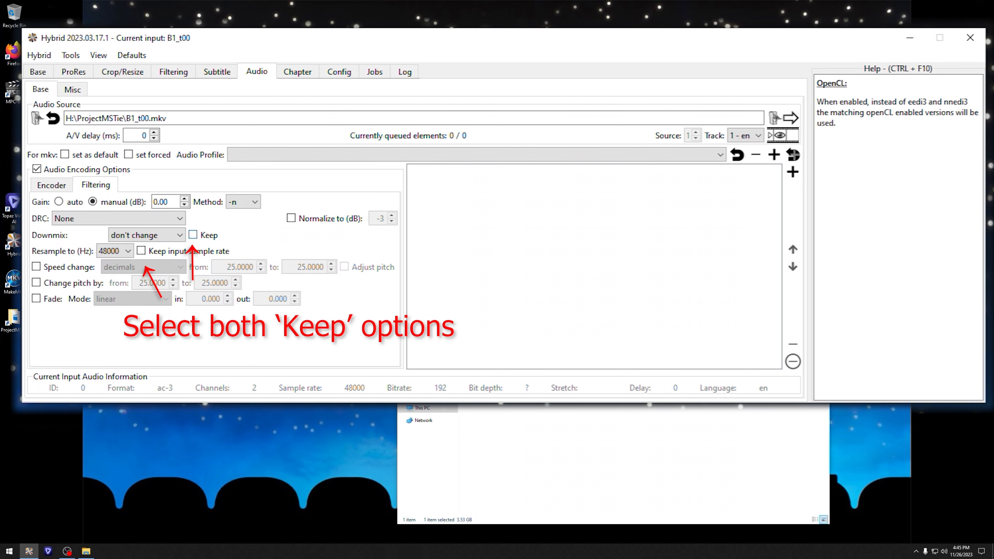
pyautogui.click(193, 234)
pyautogui.click(141, 250)
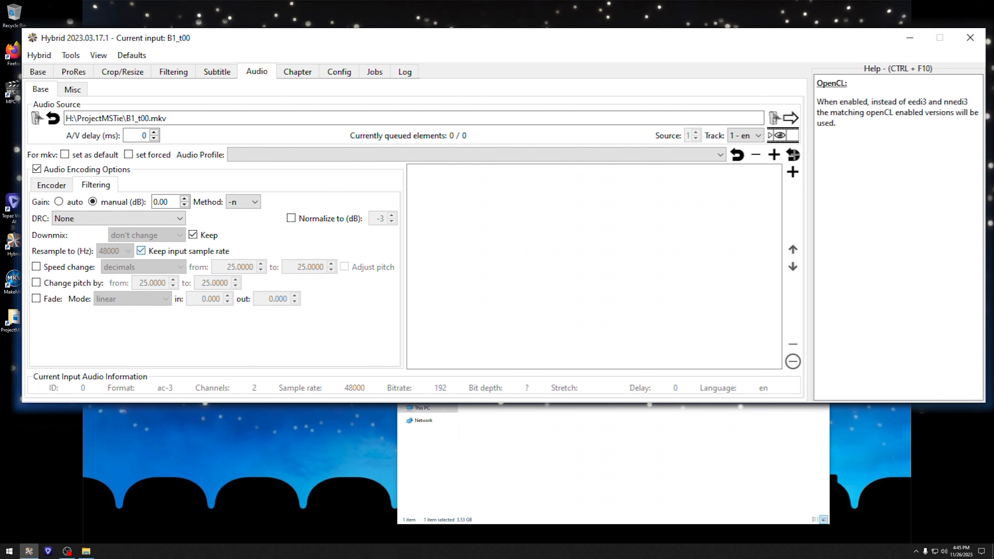
pyautogui.click(792, 172)
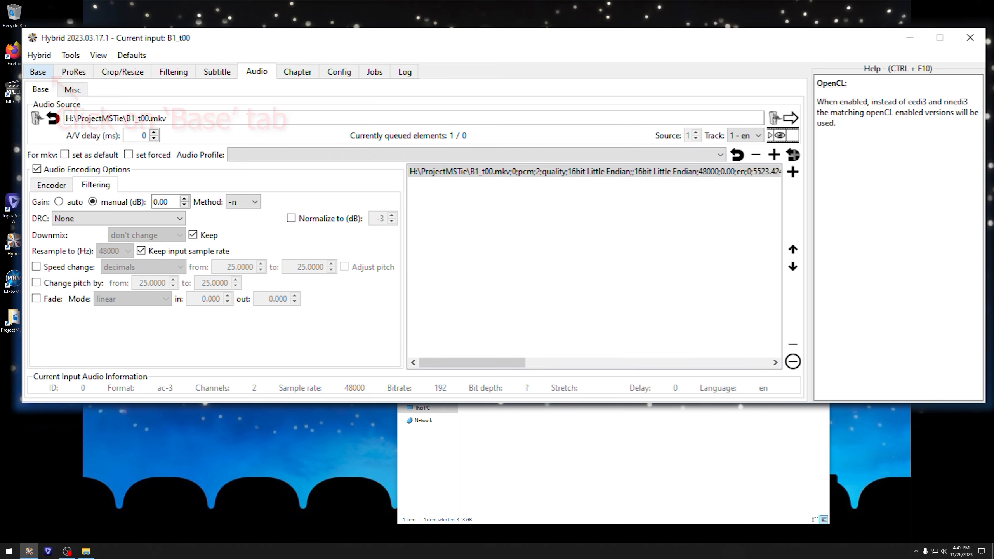
# Set the output file to 2 in the ProjectMSTie folder and start processing the job
pyautogui.click(38, 72)
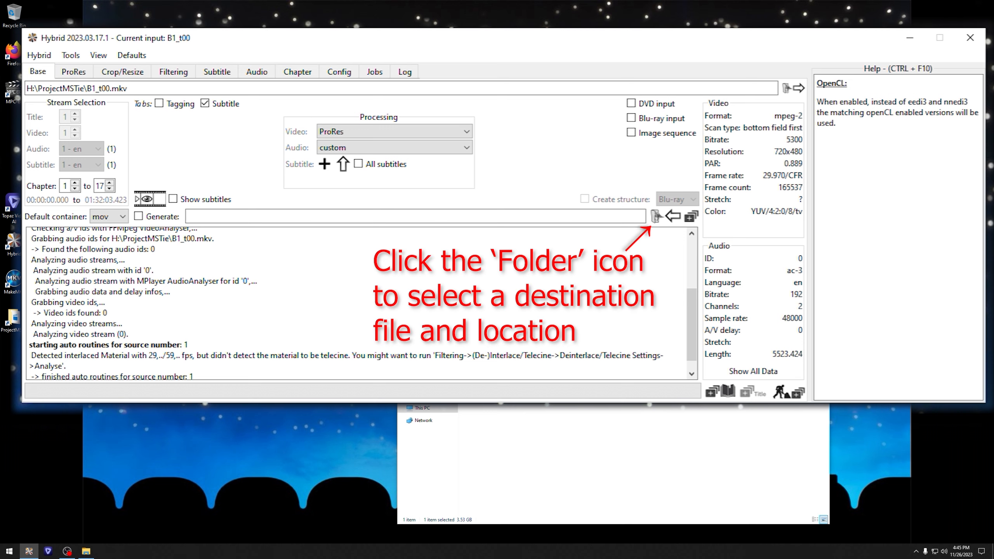
pyautogui.click(656, 216)
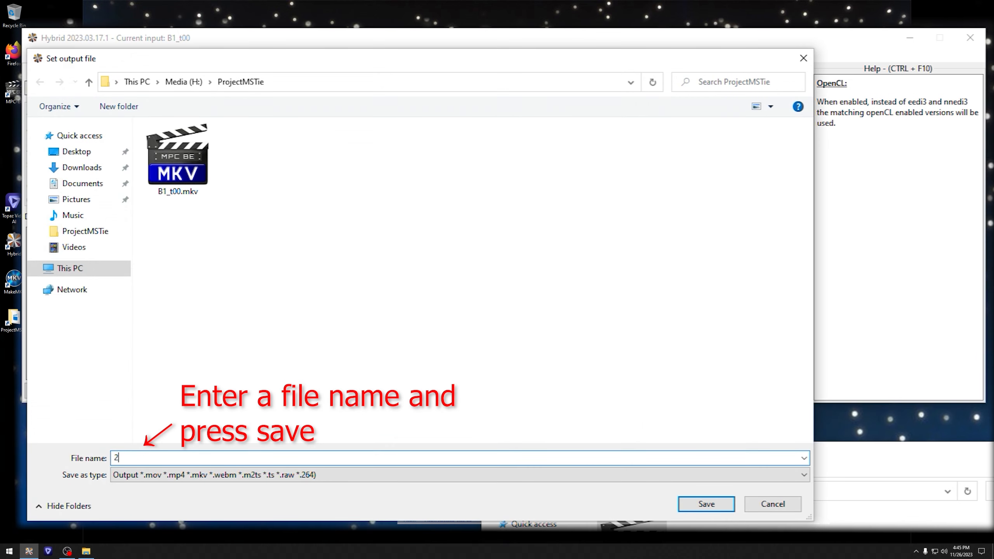
pyautogui.write('2')
pyautogui.press('Return')
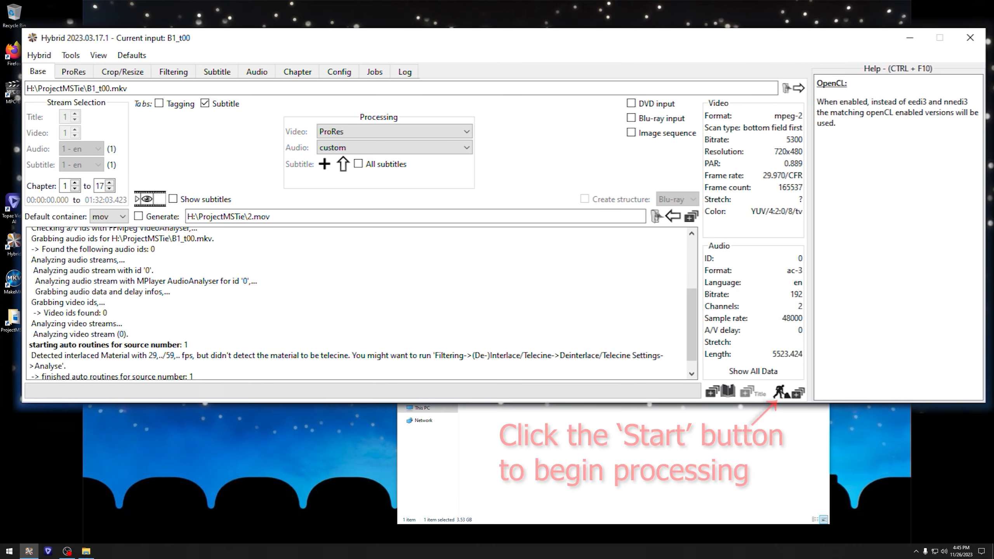
pyautogui.click(781, 391)
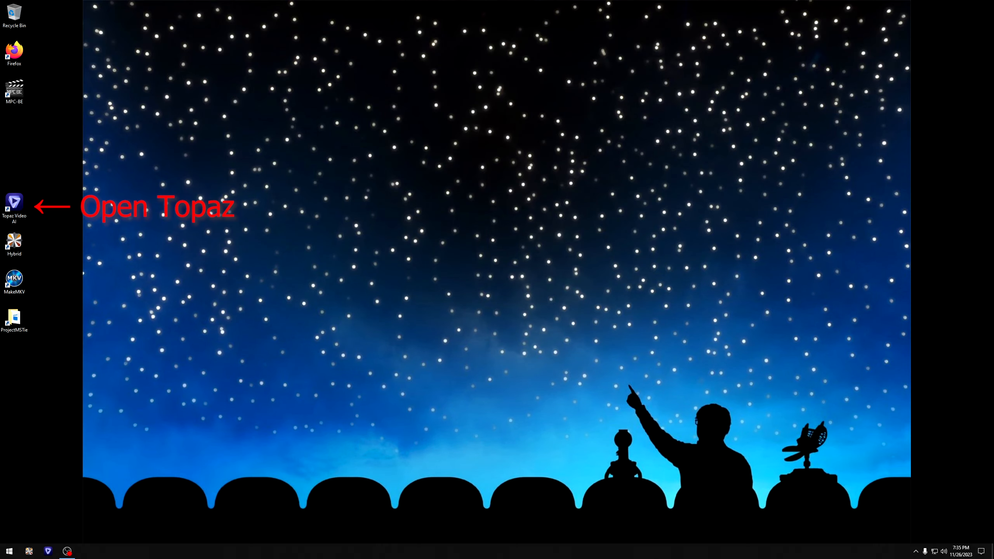
# Launch Topaz Video AI from the desktop
pyautogui.doubleClick(13, 203)
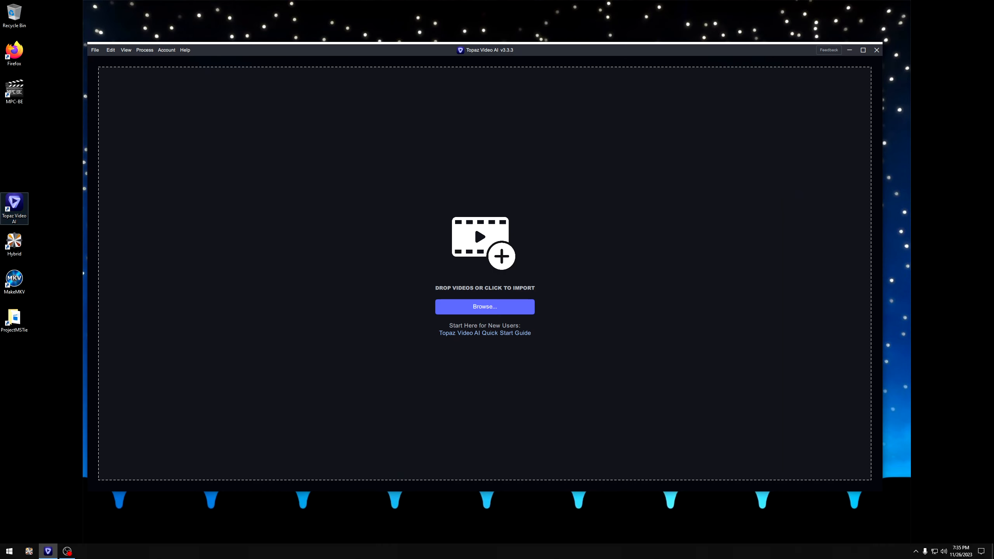
# Import 2.mov from the ProjectMSTie folder into Topaz Video AI
pyautogui.doubleClick(14, 319)
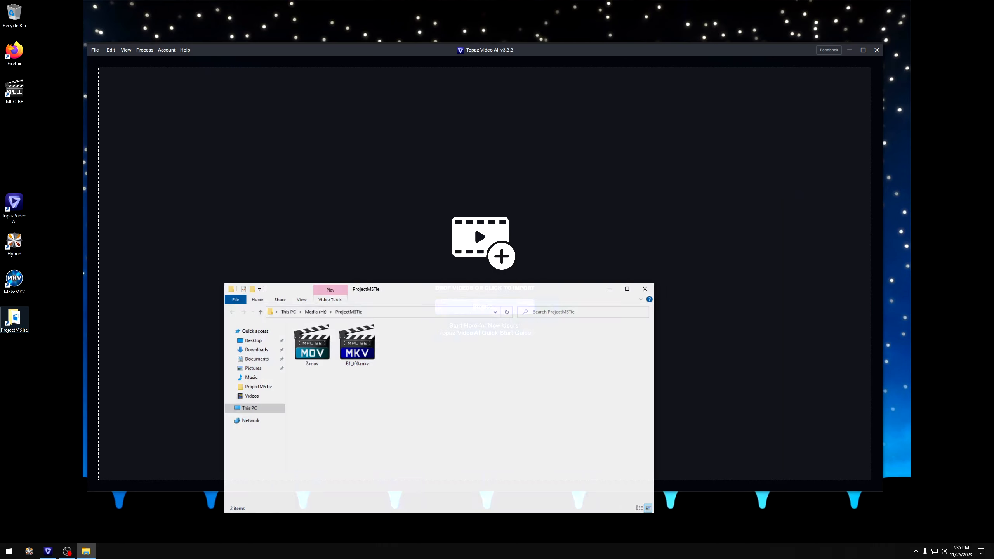
pyautogui.moveTo(311, 344); pyautogui.dragTo(372, 218)
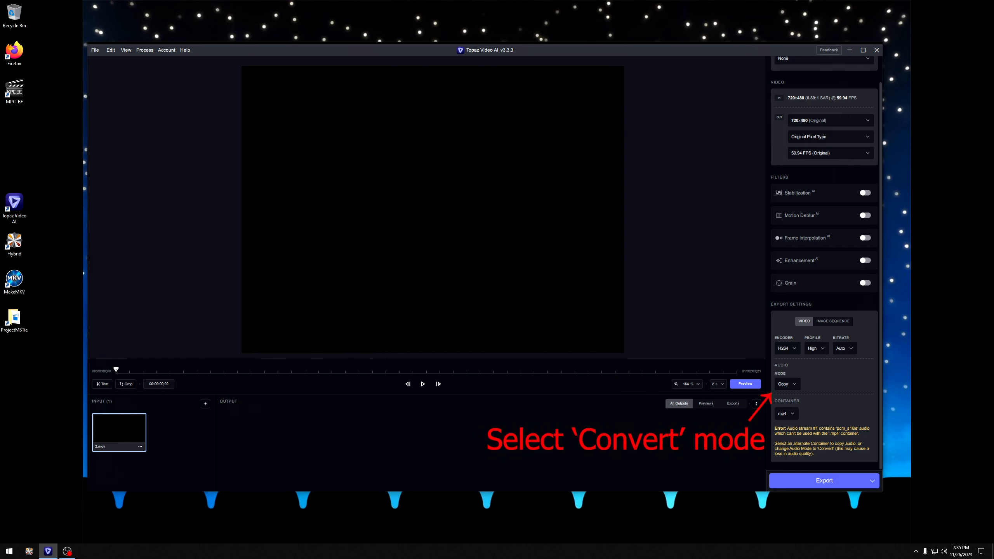
# Set the audio export mode to Convert, keeping the AAC codec and the 320k bitrate
pyautogui.click(786, 383)
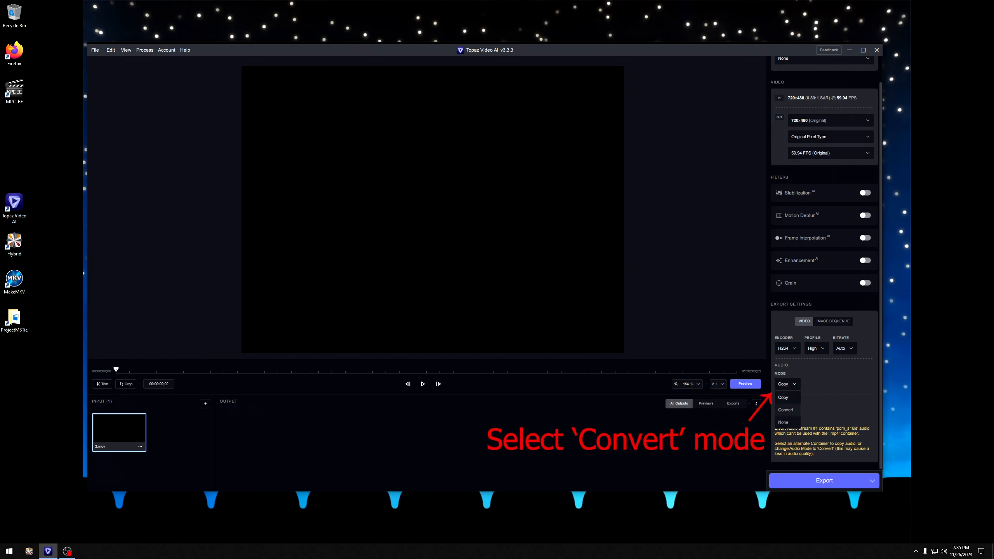
pyautogui.click(786, 410)
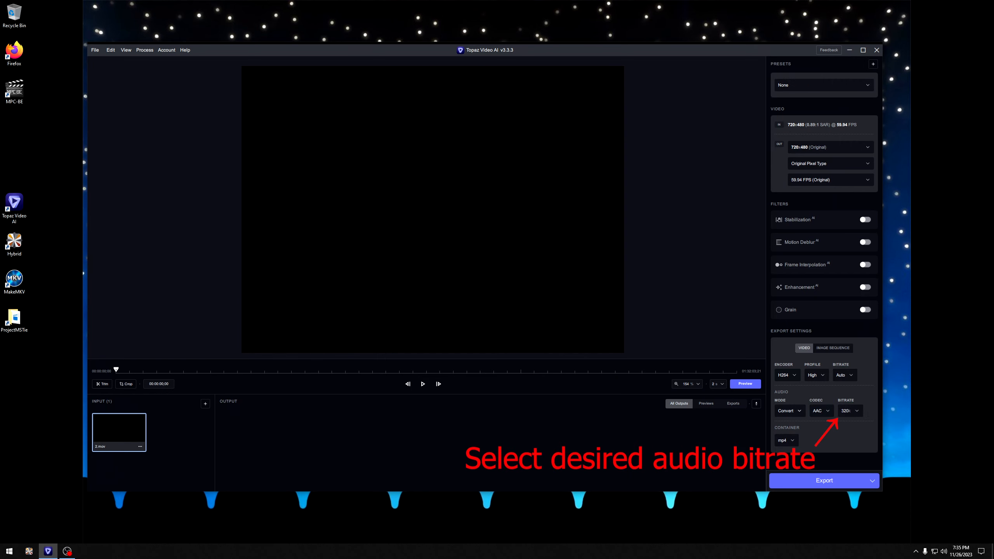
pyautogui.click(849, 411)
pyautogui.click(849, 411)
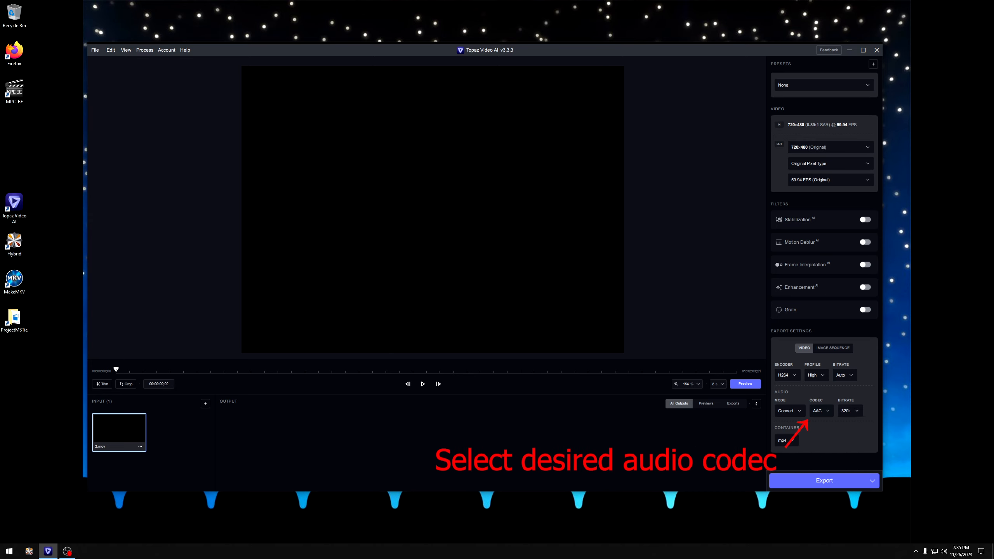
pyautogui.click(821, 410)
pyautogui.click(821, 411)
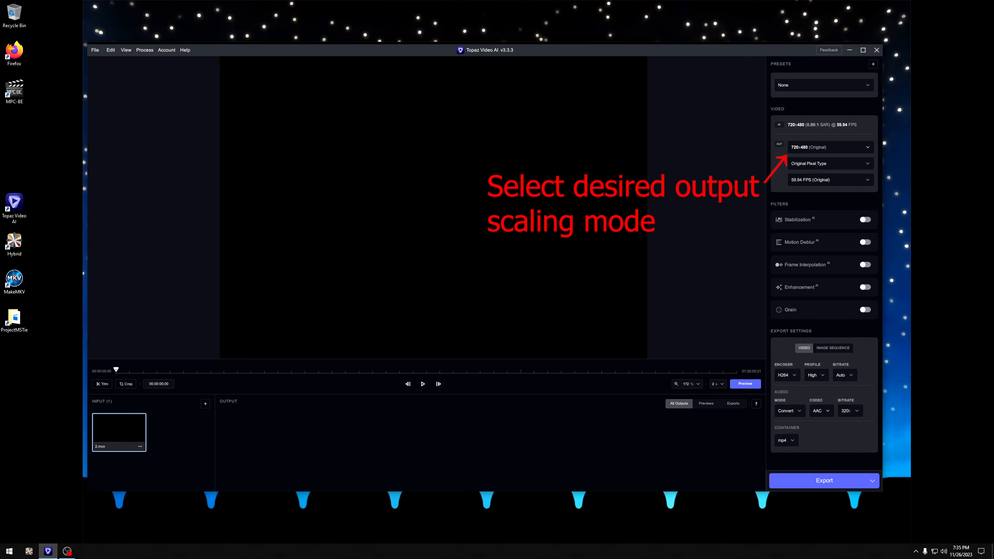
# Switch the output resolution to Select Scale at 225% and keep the Original Pixel Type
pyautogui.click(831, 148)
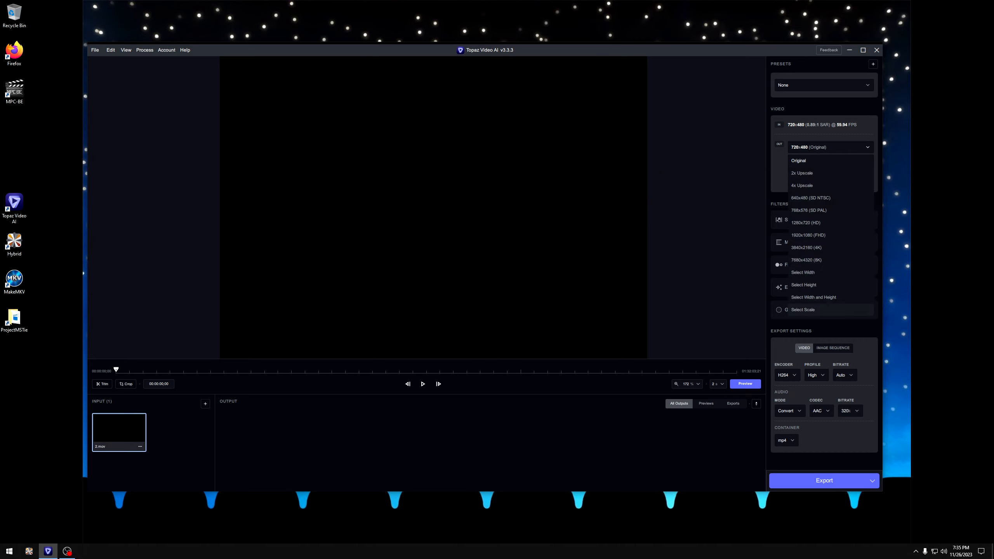
pyautogui.click(830, 310)
pyautogui.hotkey('ctrl', 'a')
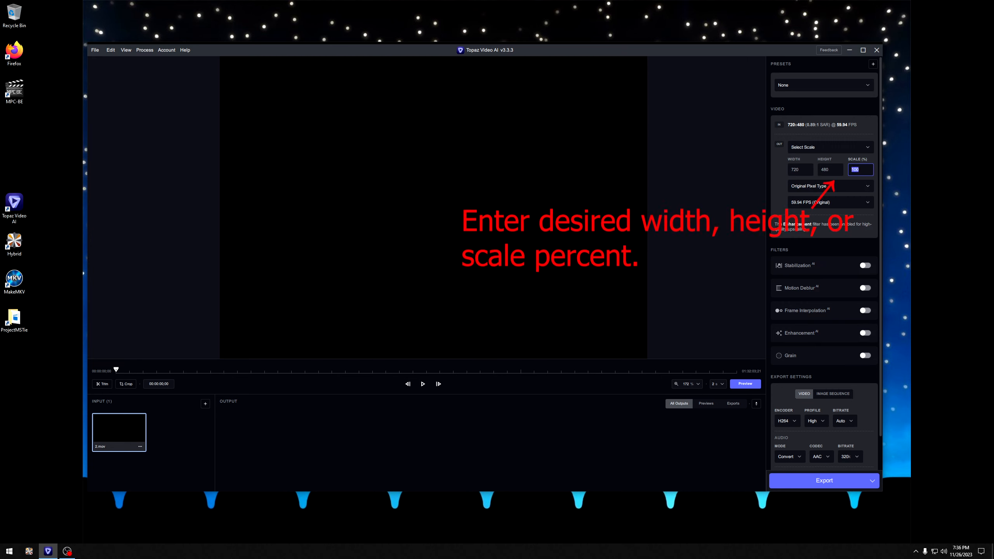
pyautogui.write('225')
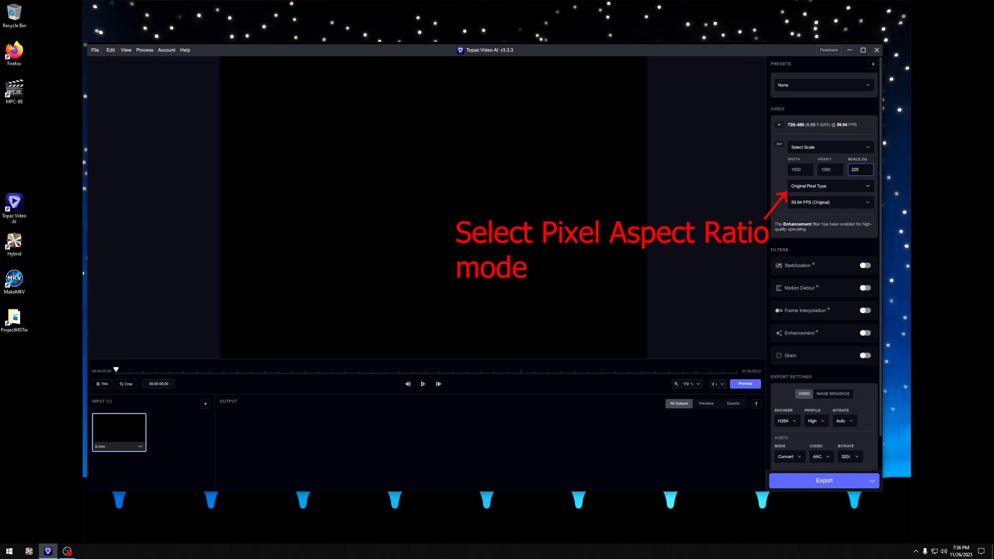
pyautogui.click(829, 186)
pyautogui.press('Return')
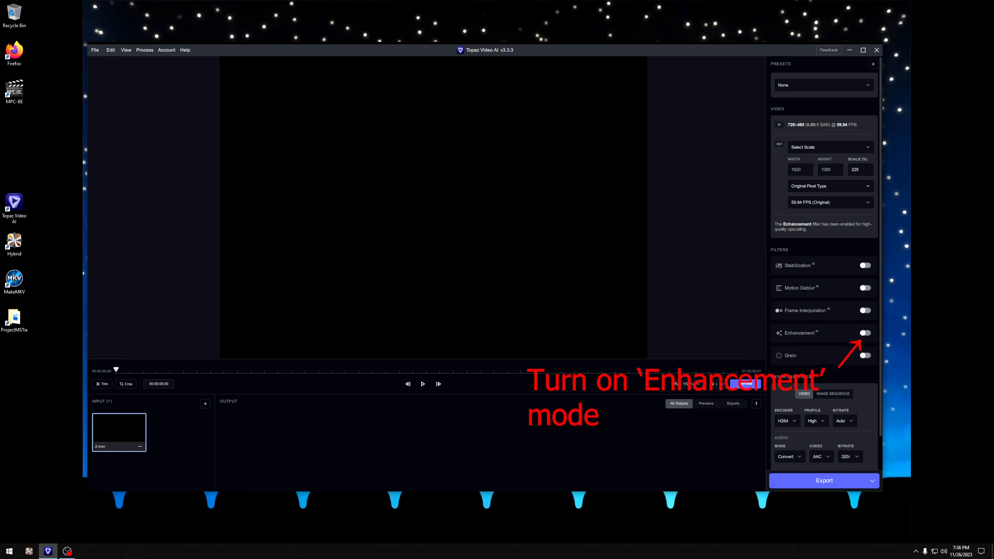
# Enable the Enhancement filter with the Proteus AI model and Manual parameters
pyautogui.click(864, 332)
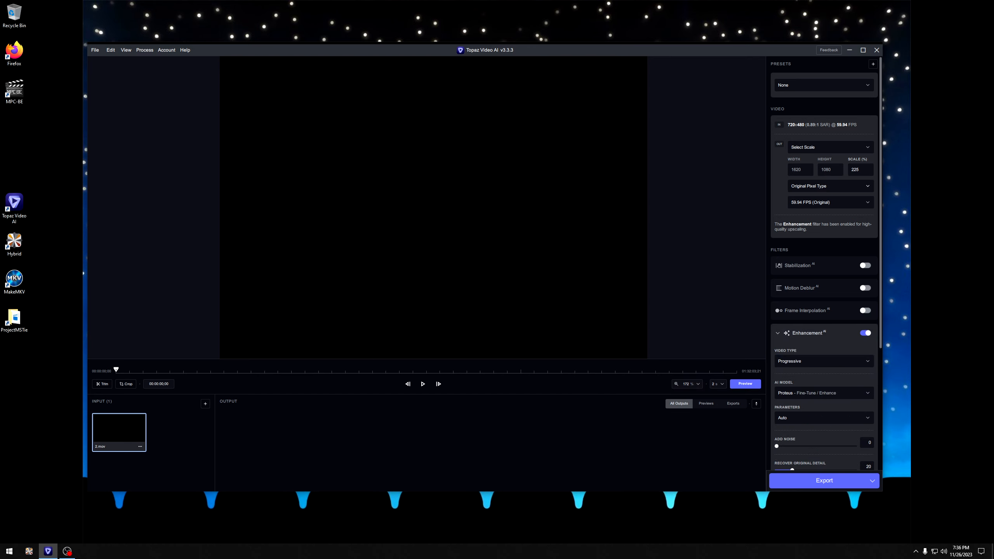
pyautogui.scroll(-2, 824, 274)
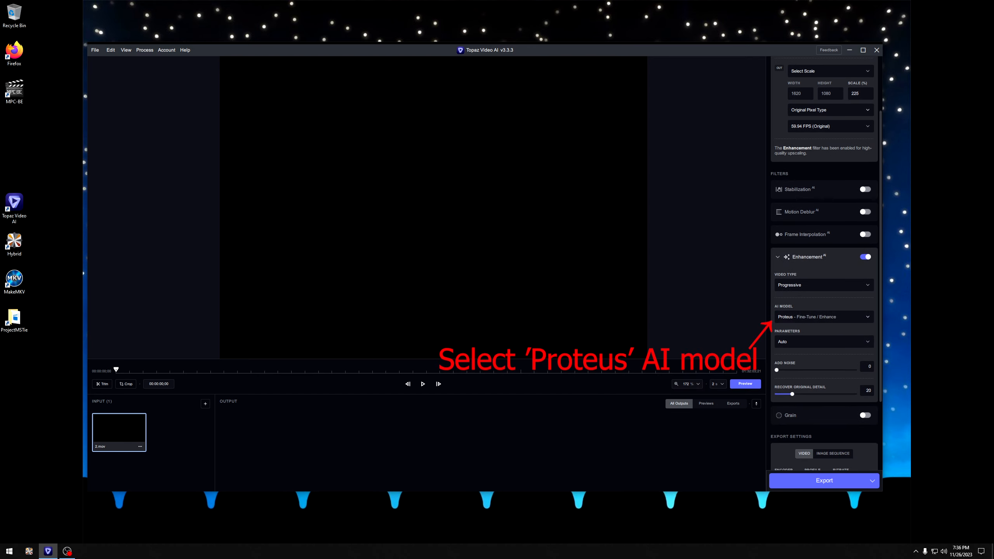
pyautogui.click(824, 317)
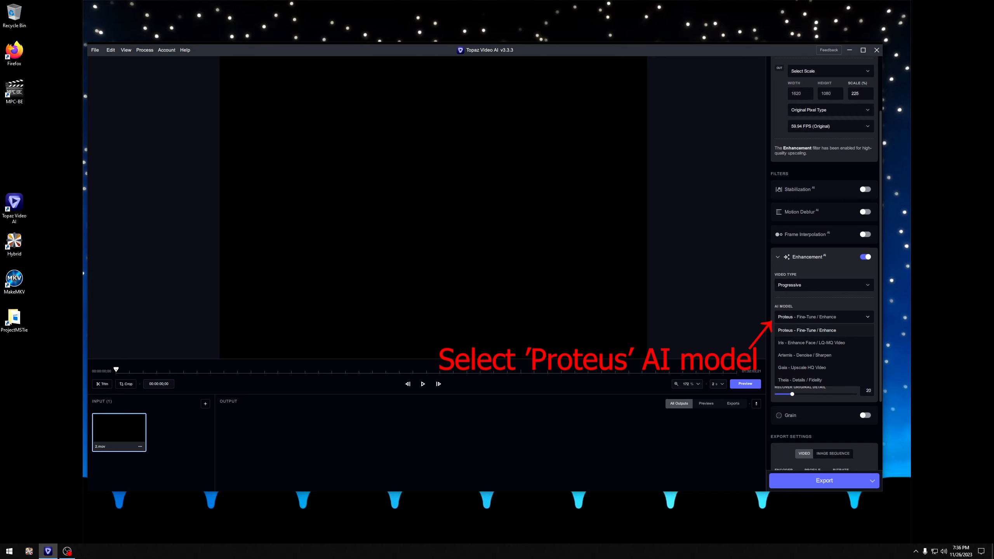
pyautogui.click(824, 330)
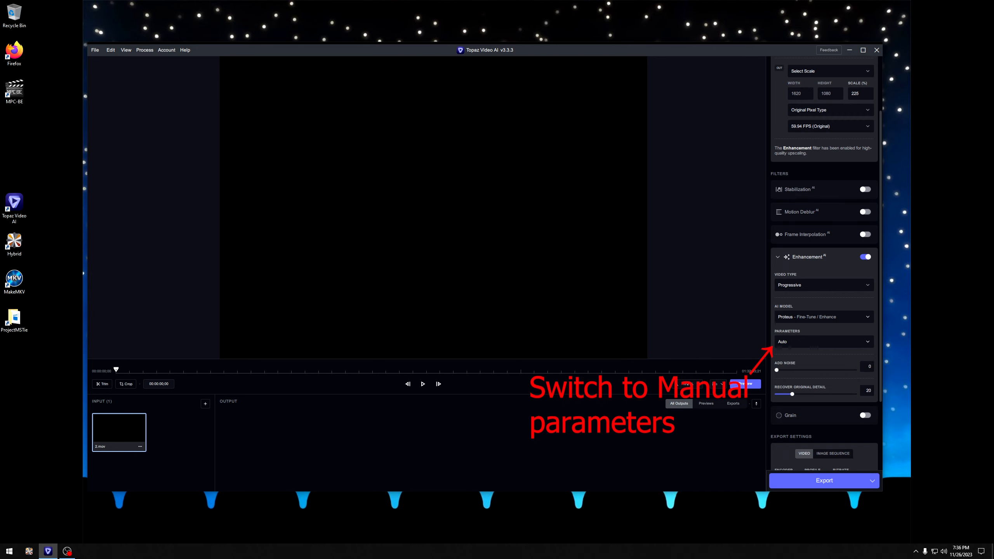
pyautogui.click(823, 342)
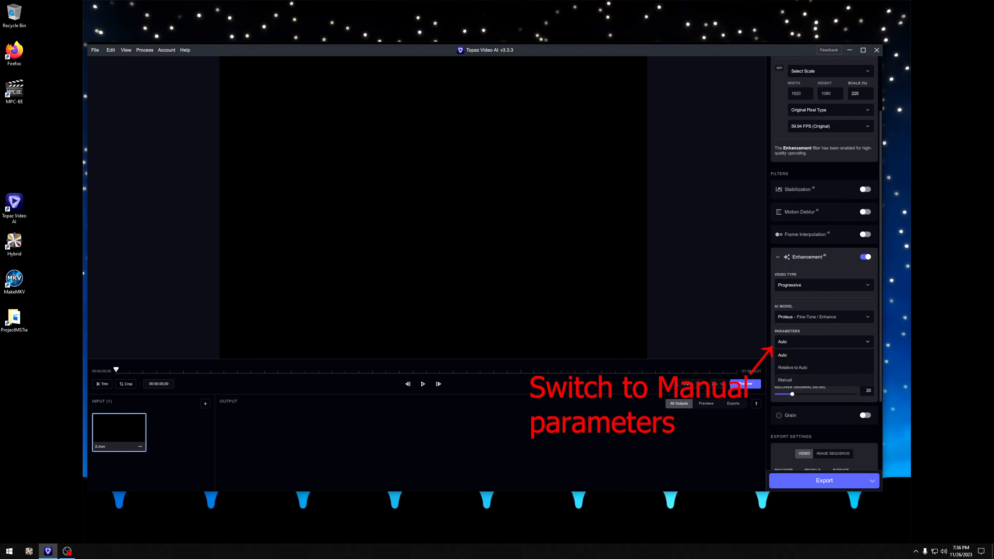
pyautogui.click(785, 380)
# Set Recover Details to 15, Sharpen 10, Reduce Noise 1, Dehalo 3, Anti-Alias/Deblur -5 and Recover Original Detail 25
pyautogui.scroll(-5, 823, 341)
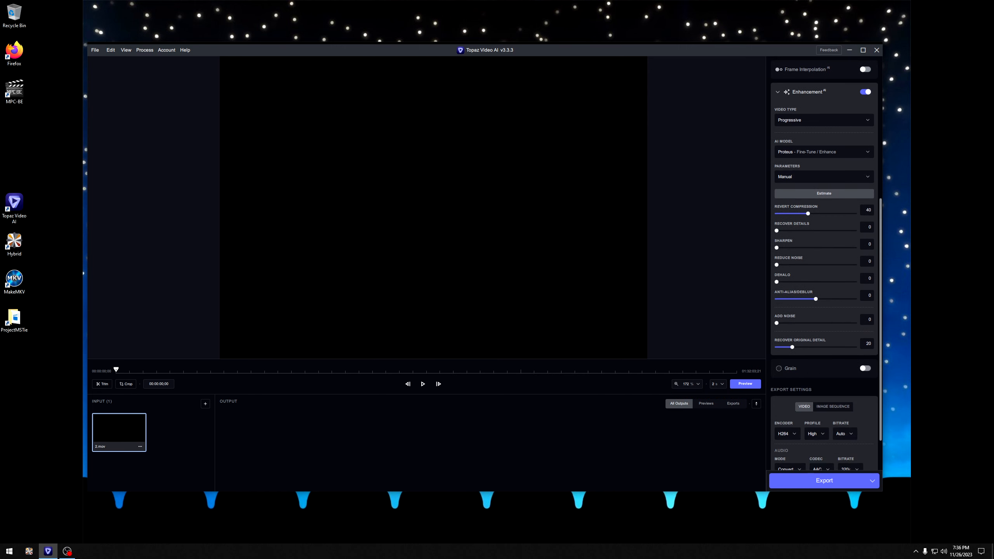
pyautogui.moveTo(777, 233)
pyautogui.mouseDown()
pyautogui.moveTo(787, 233)
pyautogui.moveTo(782, 250)
pyautogui.mouseUp()
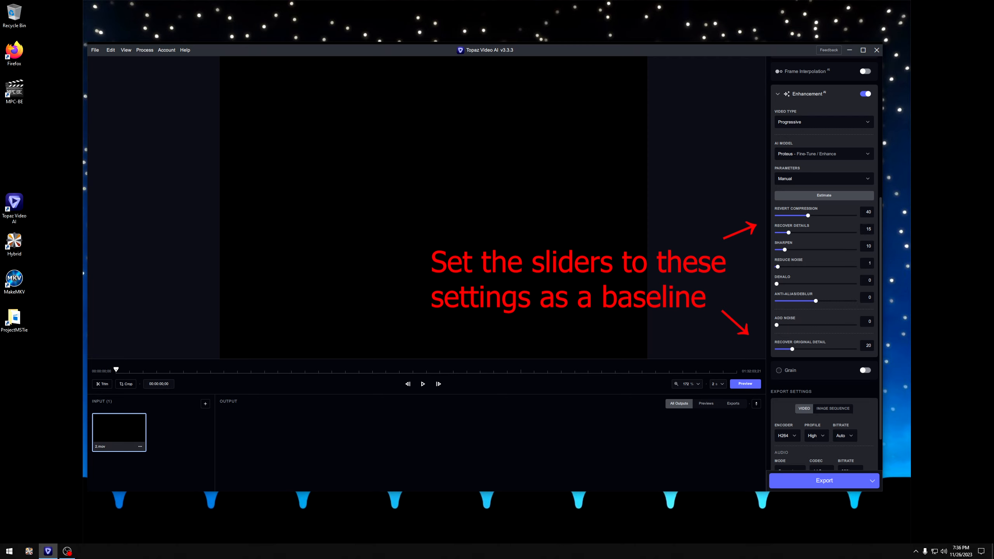
pyautogui.moveTo(777, 284); pyautogui.dragTo(780, 284)
pyautogui.moveTo(792, 348); pyautogui.dragTo(796, 349)
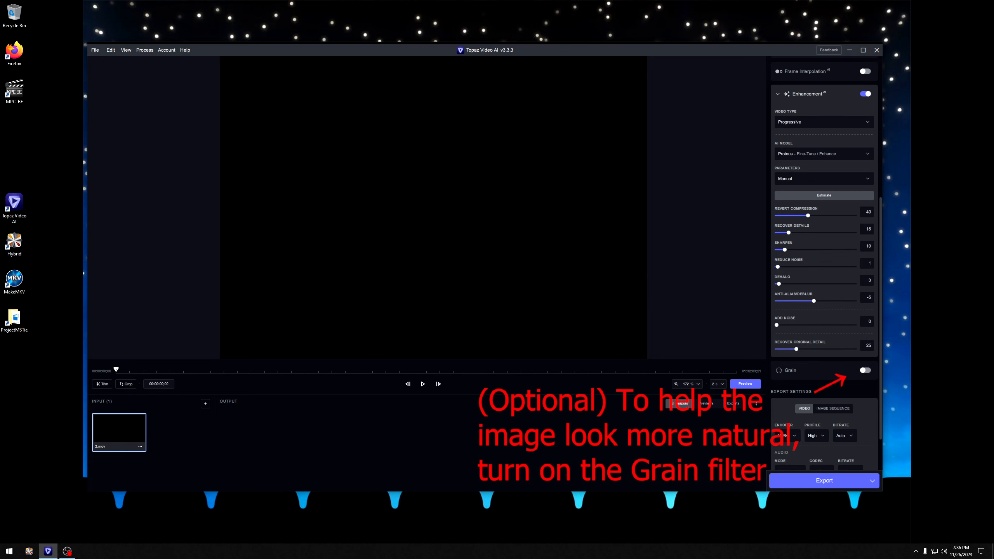
# Enable the Grain filter and set its amount to 3
pyautogui.click(864, 370)
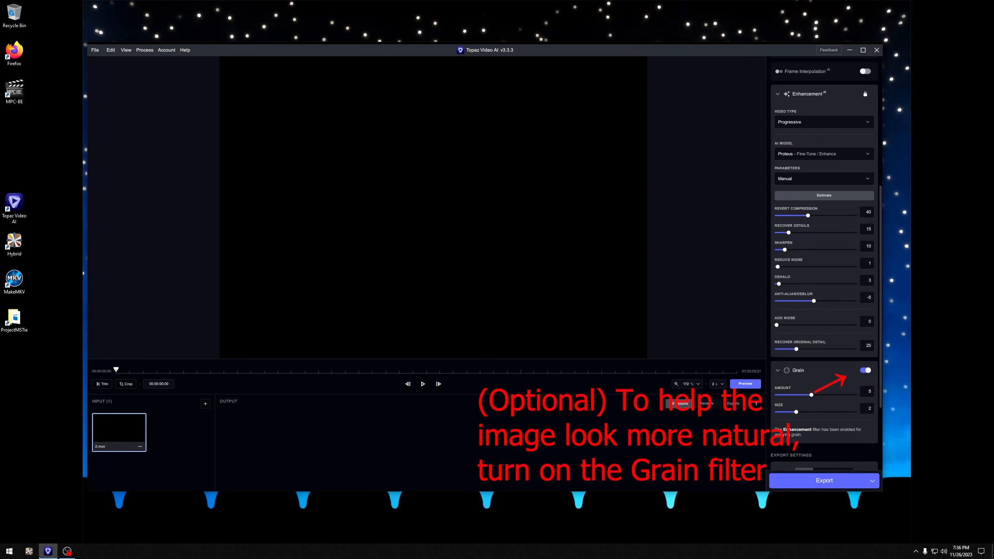
pyautogui.moveTo(811, 394); pyautogui.dragTo(791, 395)
# Set the export encoder to H265 with the Main10 profile and a 40 Mb/s bitrate, in an mkv container
pyautogui.scroll(-3, 823, 266)
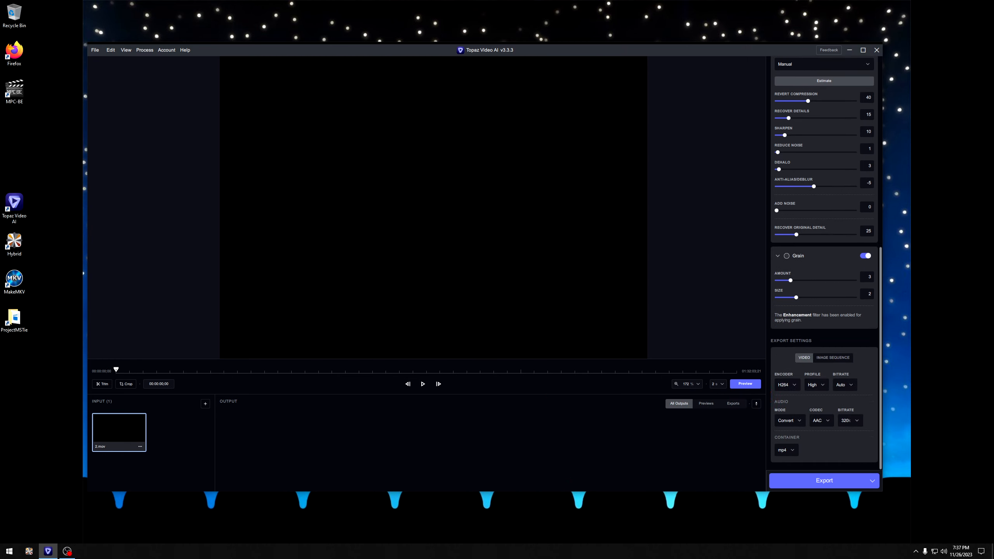
pyautogui.click(786, 384)
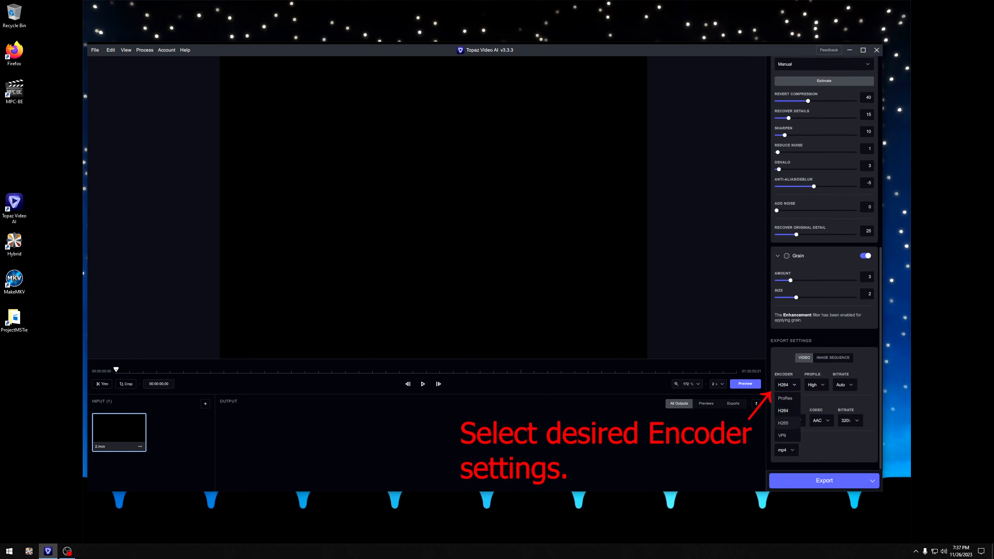
pyautogui.click(783, 423)
pyautogui.click(816, 385)
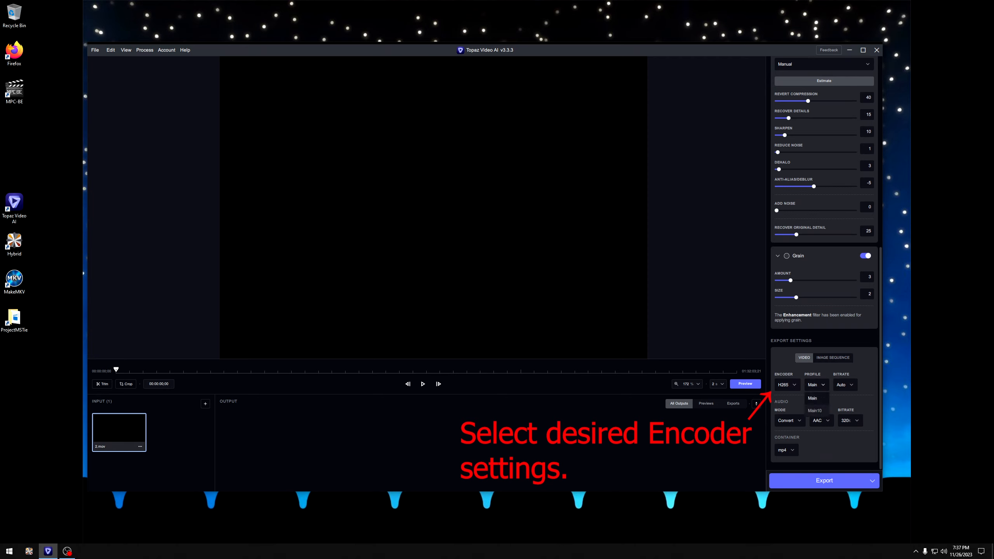
pyautogui.click(815, 410)
pyautogui.click(851, 385)
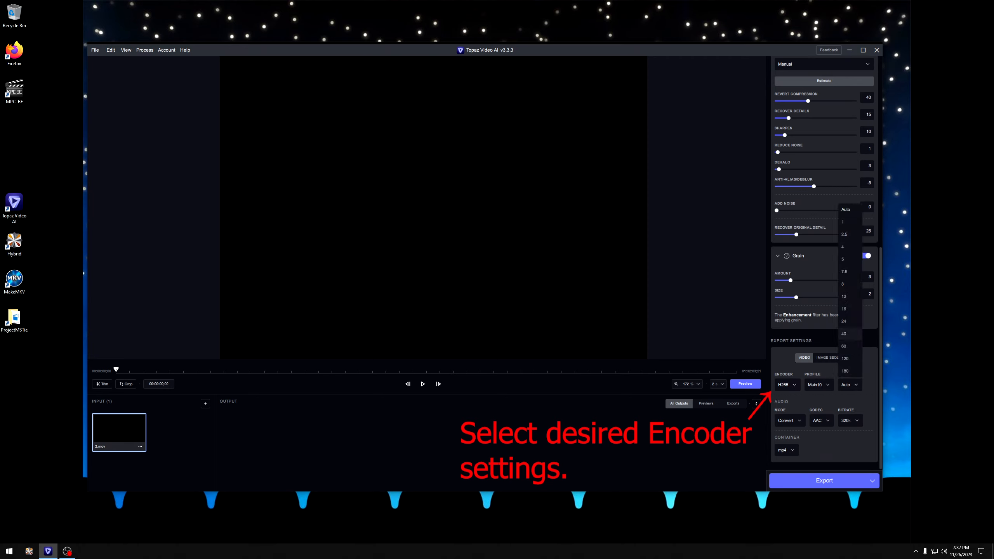
pyautogui.click(848, 335)
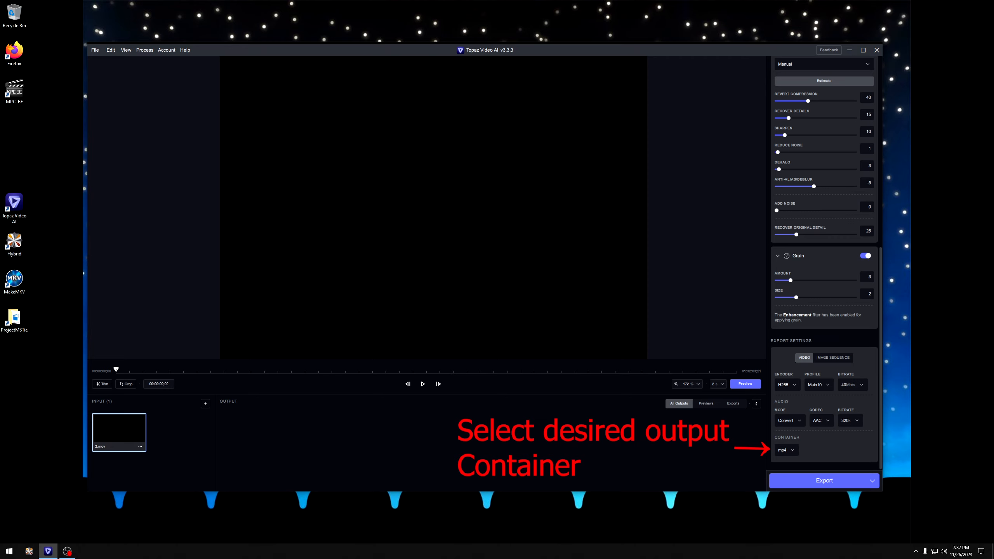
pyautogui.click(786, 450)
pyautogui.click(785, 436)
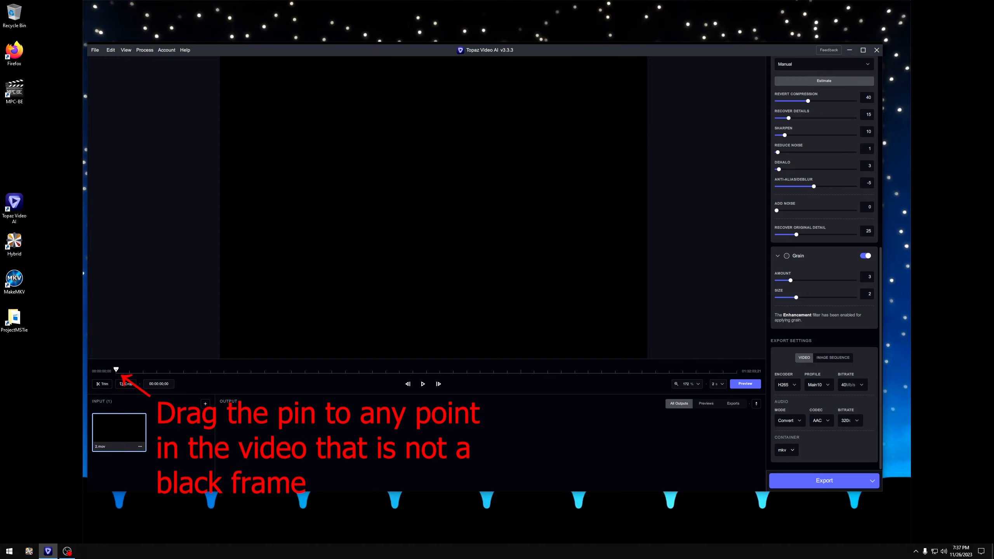
# Render a 2 s preview from about 00:11:51 in the video and open it in the external player
pyautogui.moveTo(116, 369); pyautogui.dragTo(196, 369)
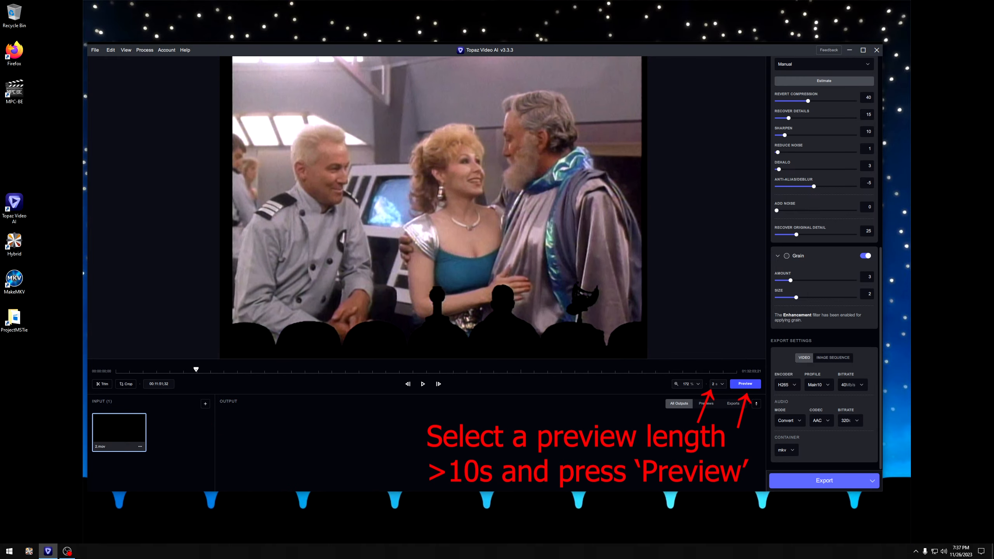
pyautogui.click(745, 384)
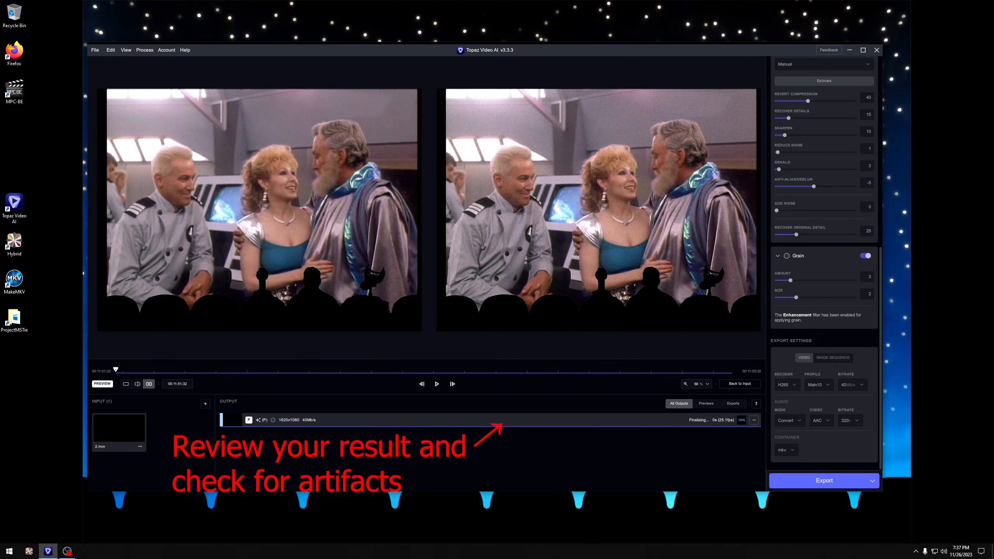
pyautogui.rightClick(508, 420)
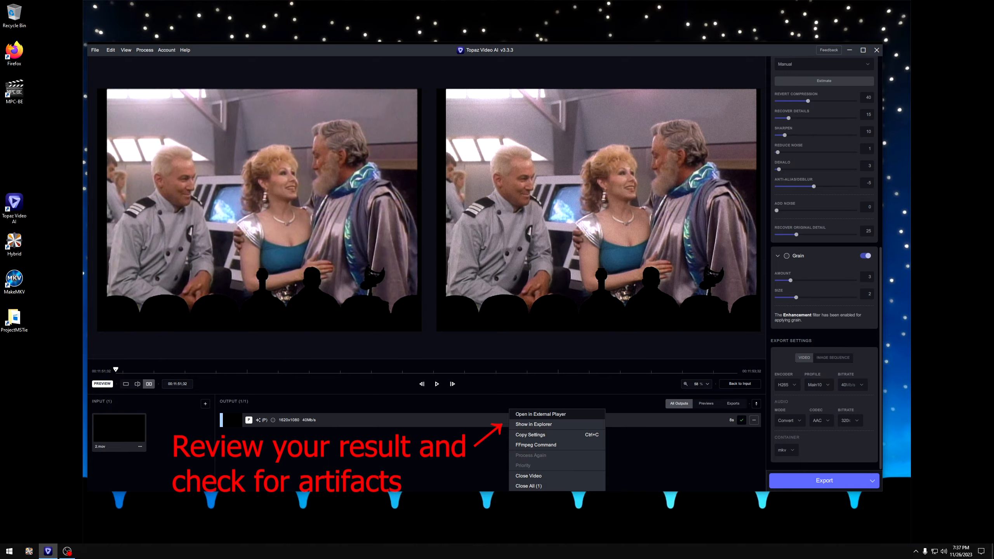
pyautogui.click(540, 413)
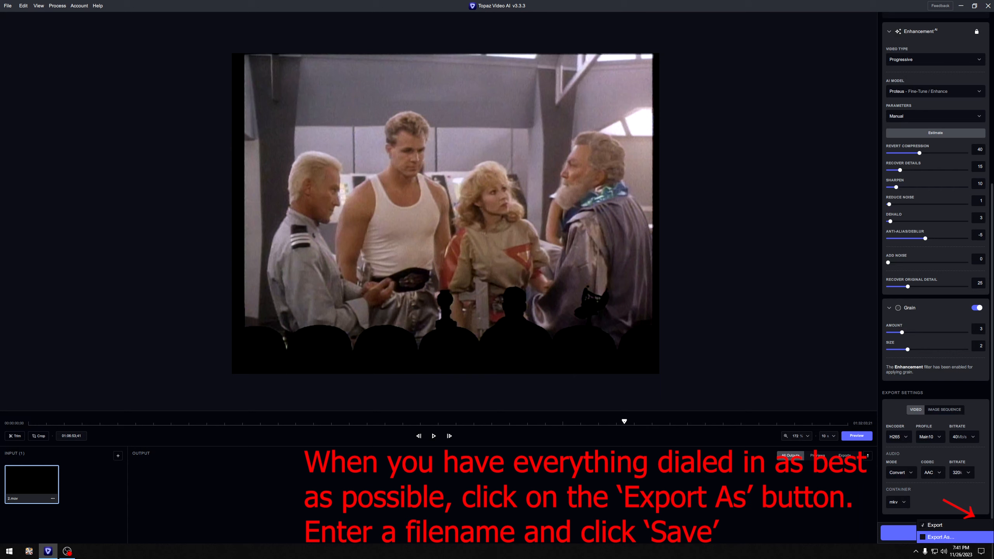
# Start exporting the enhanced video with Export As
pyautogui.click(935, 532)
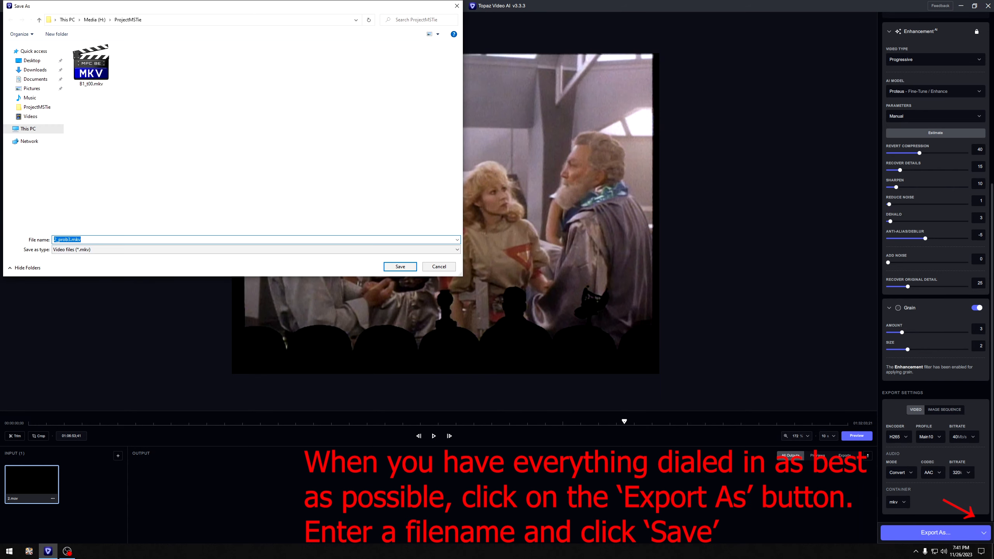